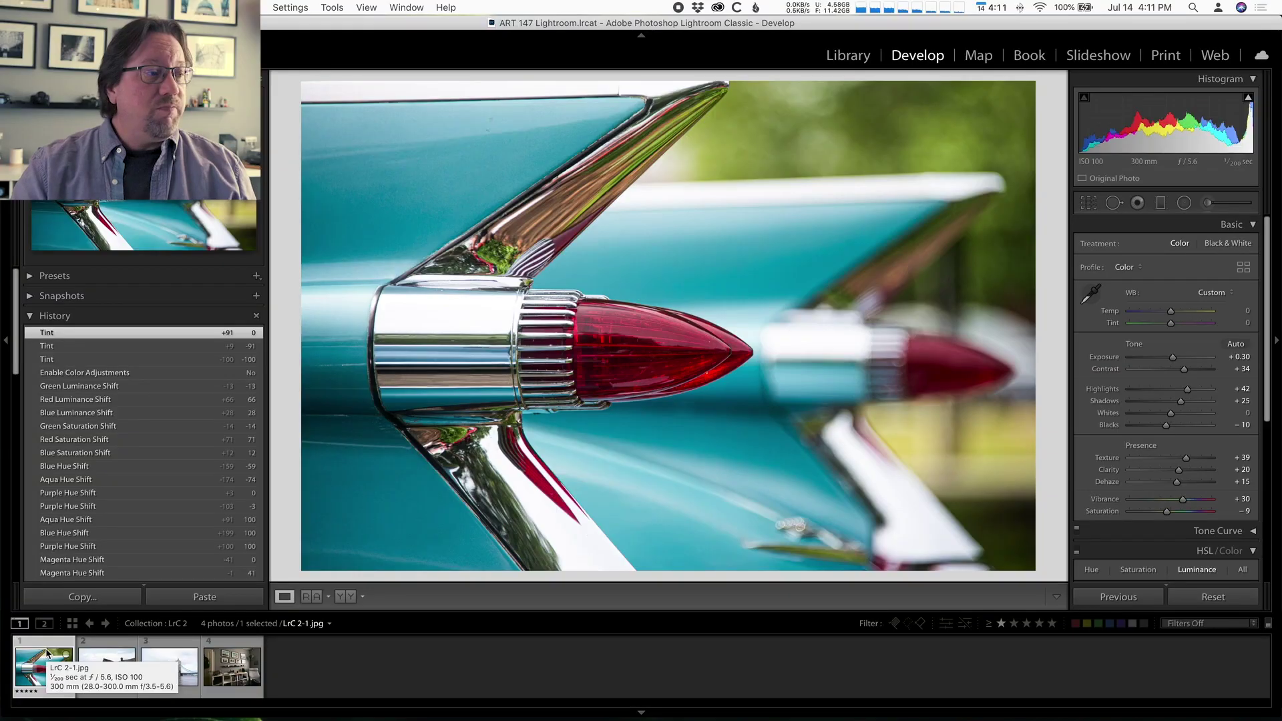
# Step: Load the train station photo LrC 2-2.jpg from the Filmstrip into the Develop module
pyautogui.click(95, 676)
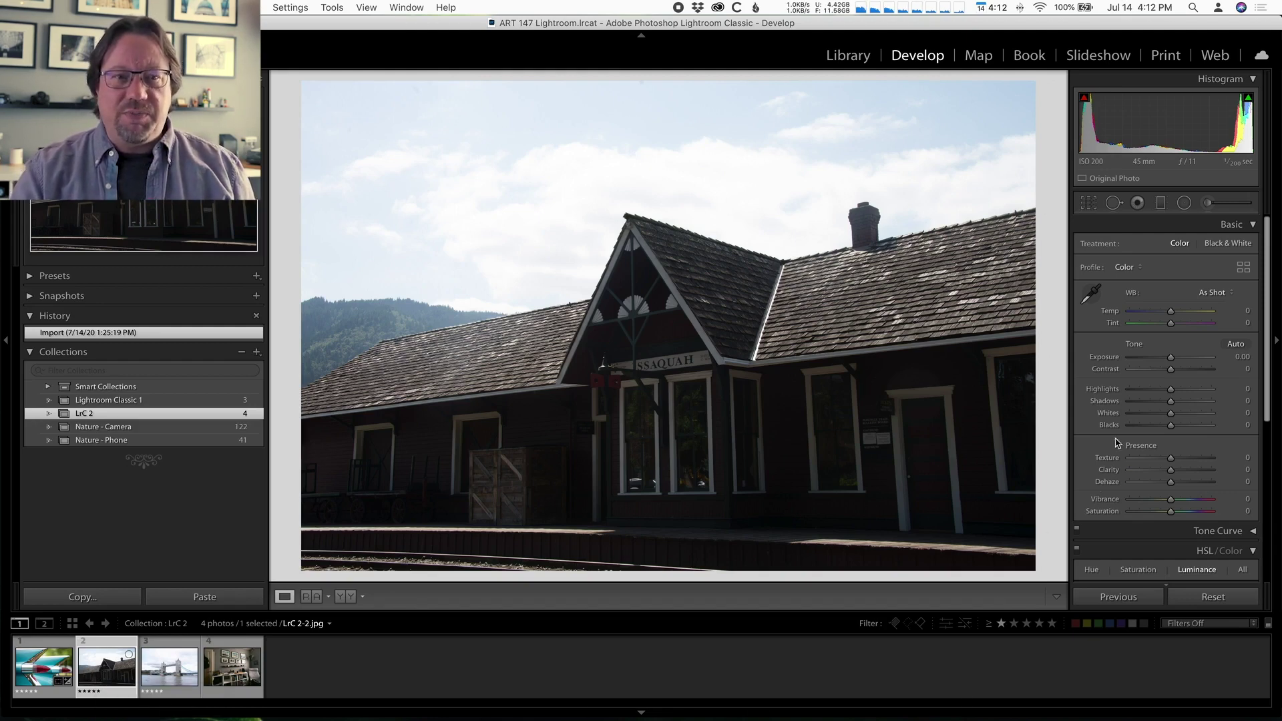
# Step: Raise Exposure to +1.35, drop Blacks to -100, and turn on the highlight clipping warning
pyautogui.moveTo(1170, 357); pyautogui.dragTo(1182, 359)
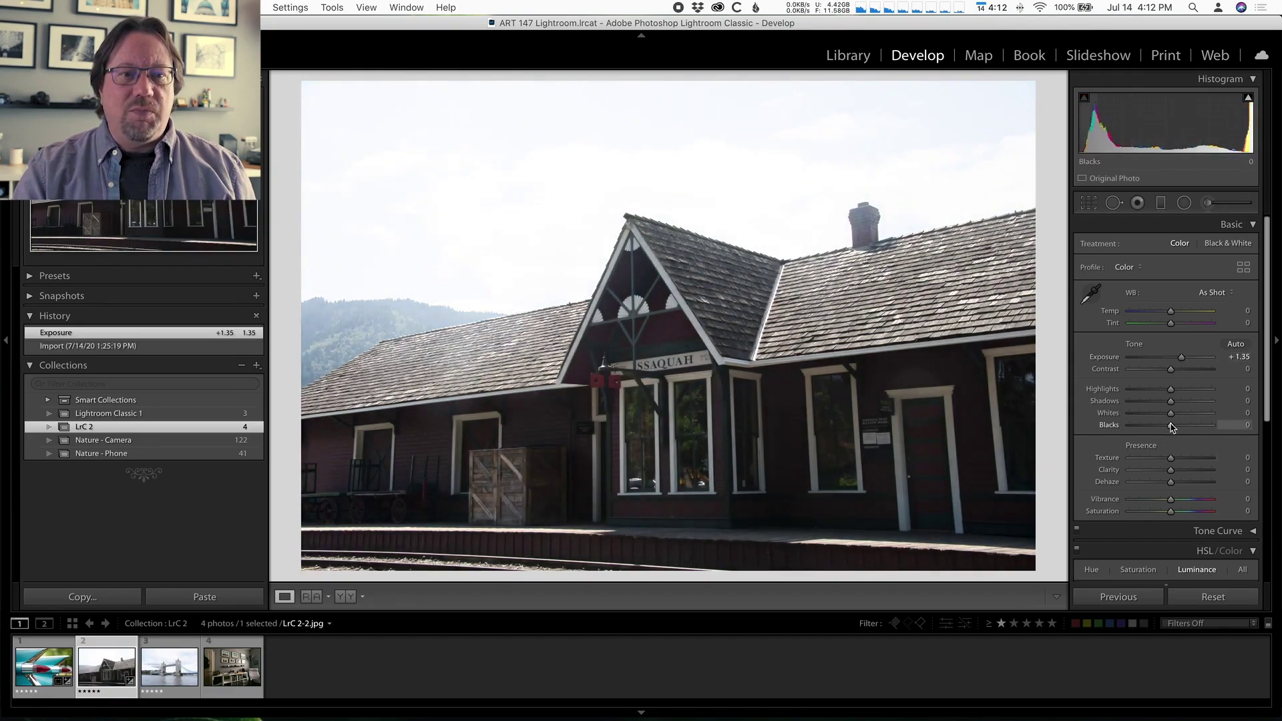
pyautogui.moveTo(1172, 426); pyautogui.dragTo(1081, 425)
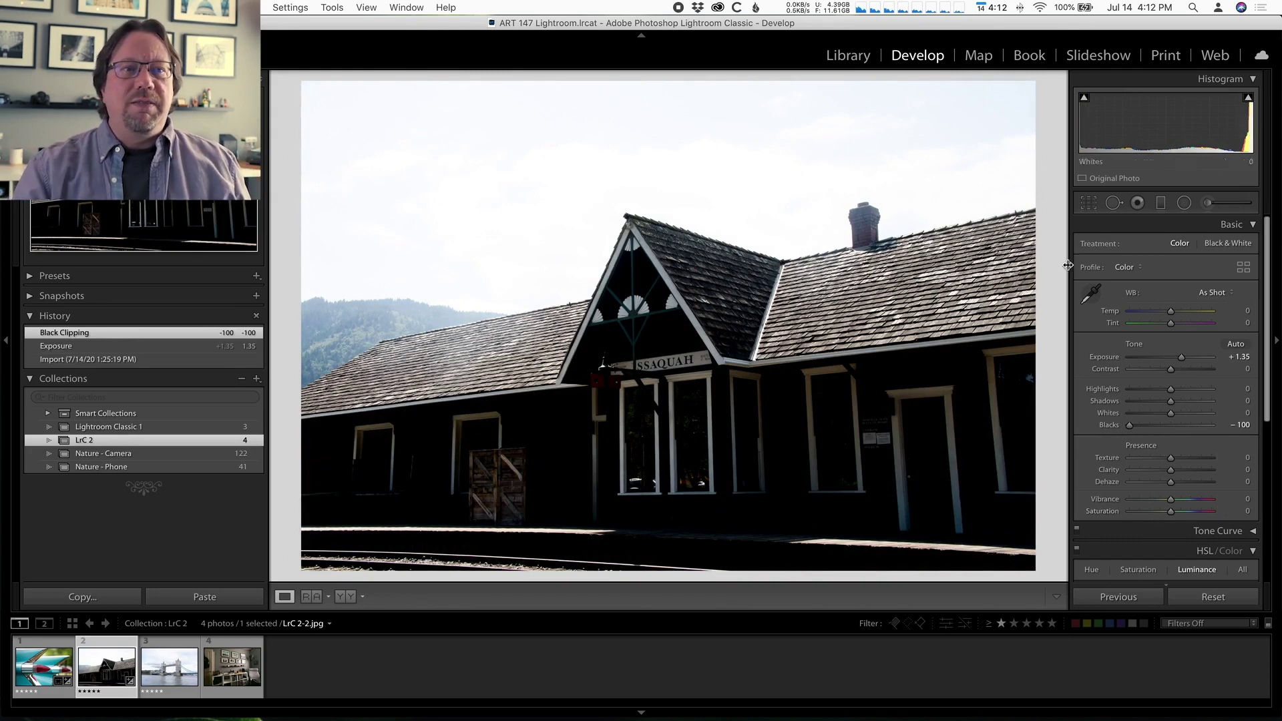
pyautogui.click(1248, 97)
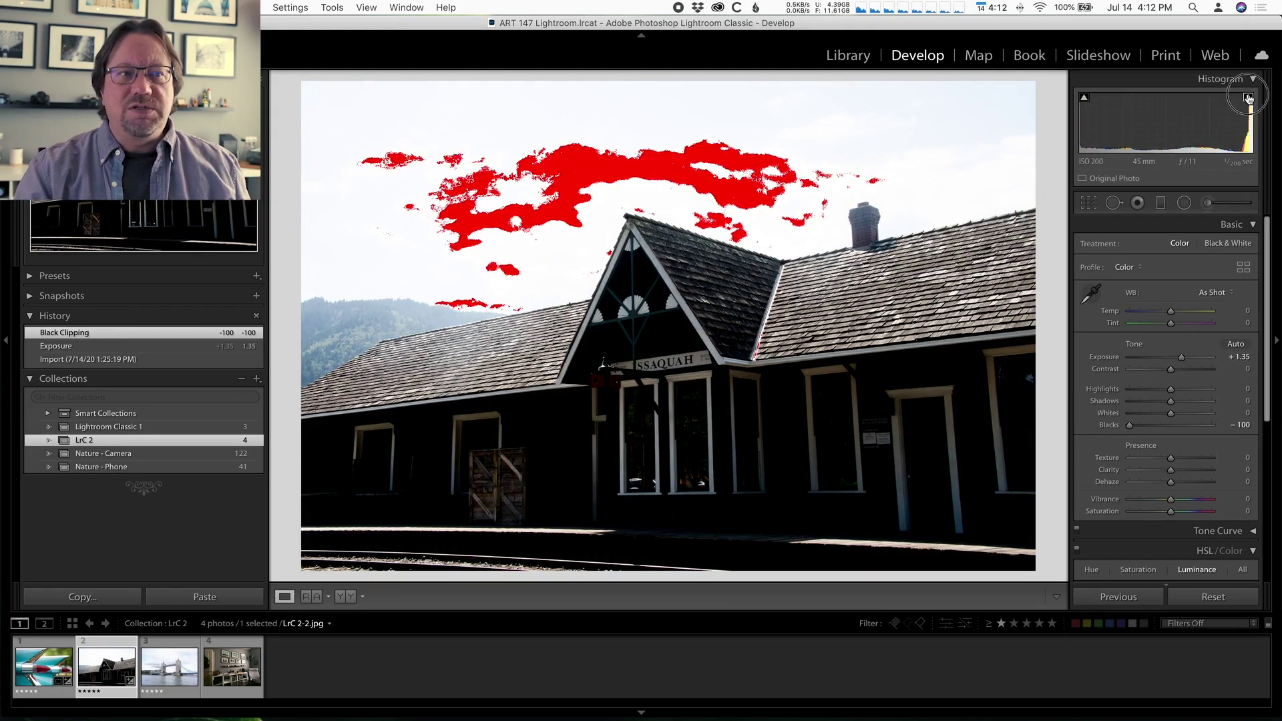
# Step: Show shadow clipping, hide highlight clipping, then reset Exposure and push it to +2.75
pyautogui.click(1084, 96)
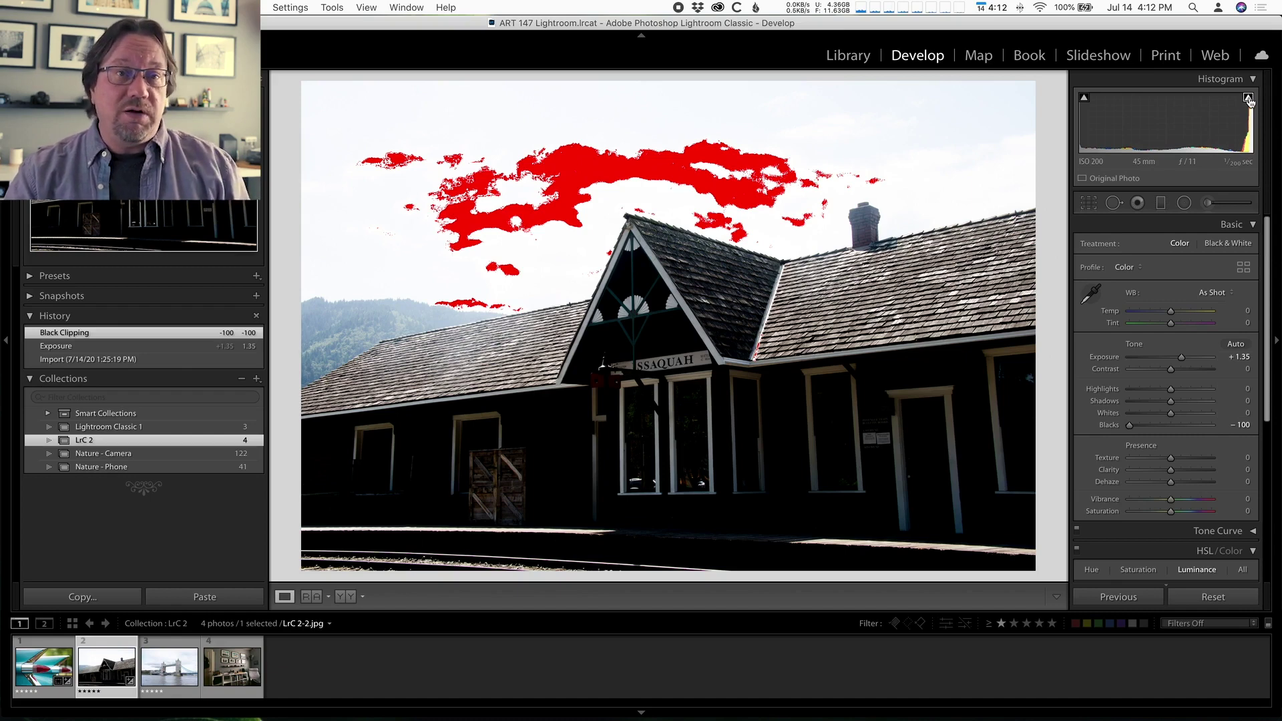
pyautogui.click(1248, 100)
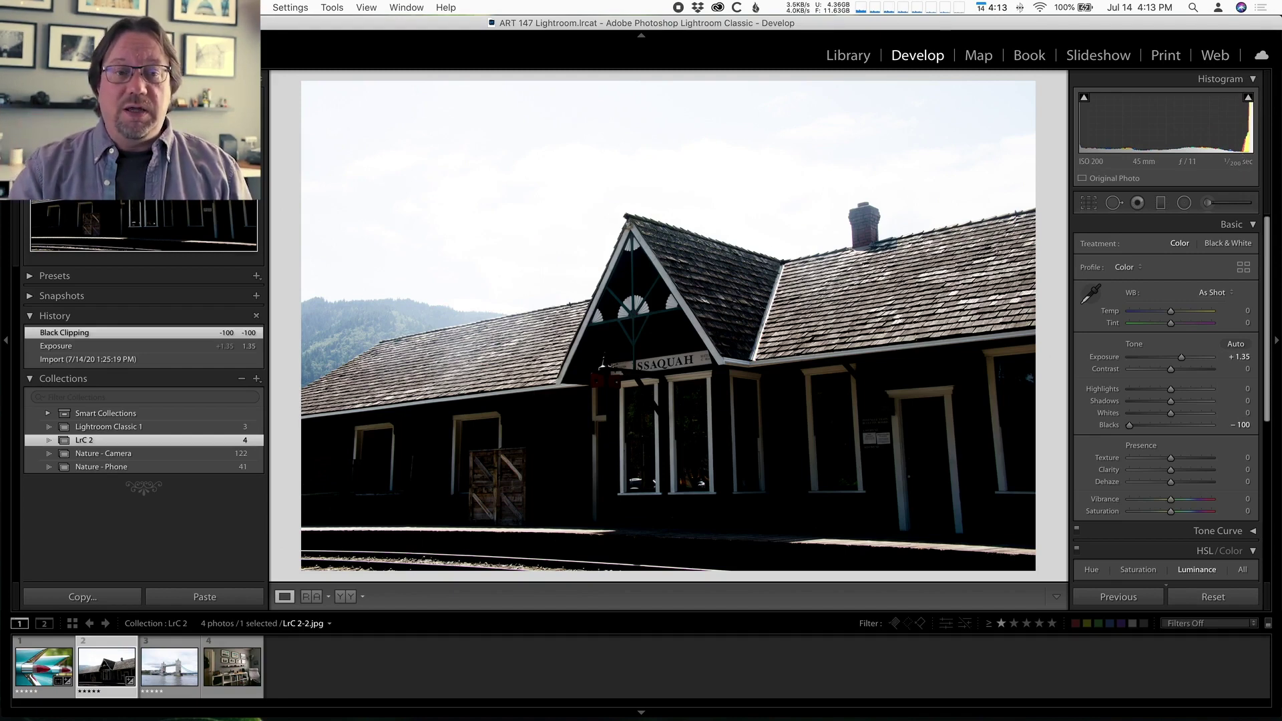
pyautogui.doubleClick(1183, 361)
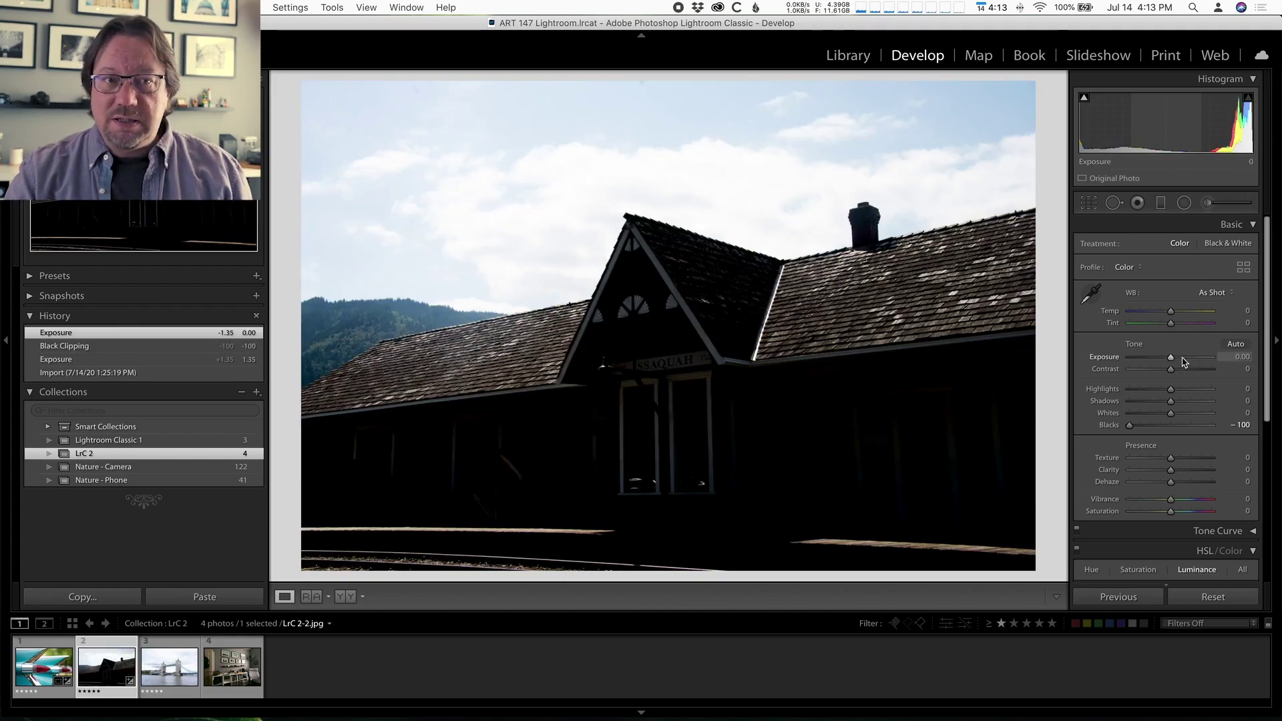
pyautogui.moveTo(1172, 357); pyautogui.dragTo(1195, 361)
# Step: Toggle the shadow and highlight clipping previews on the overexposed photo, leaving both off
pyautogui.click(1084, 99)
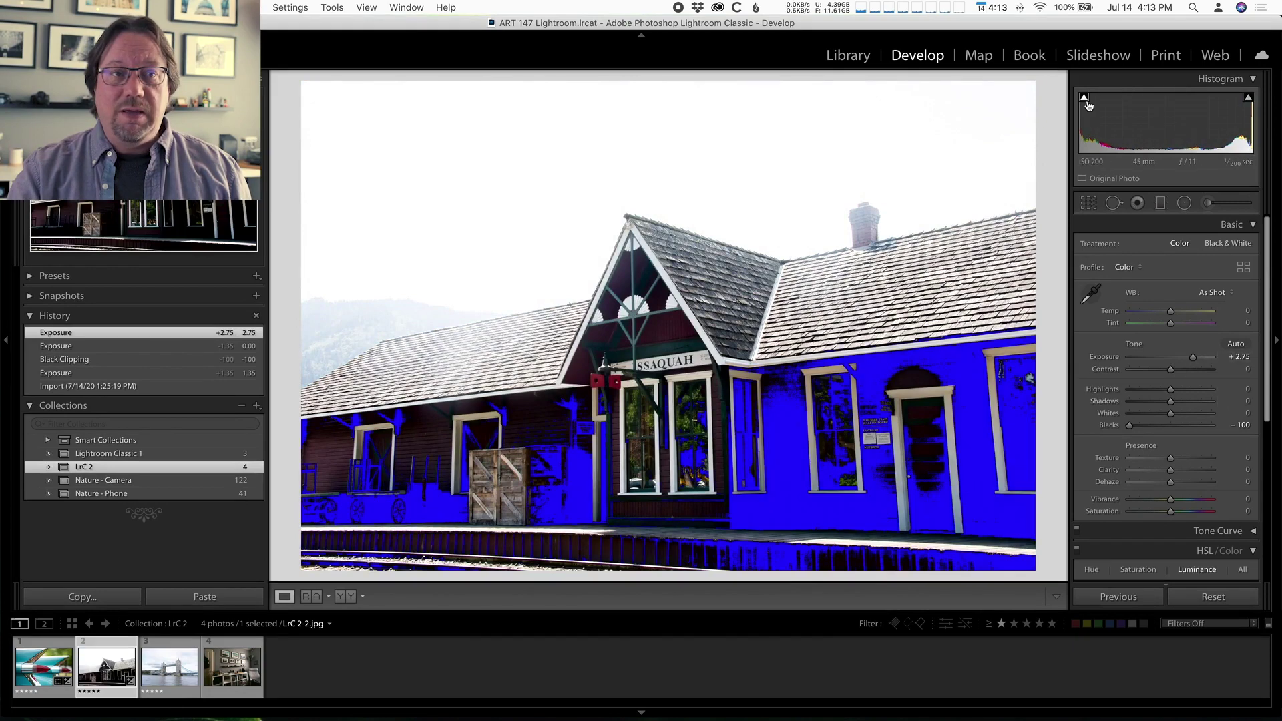
pyautogui.click(1086, 100)
pyautogui.click(1248, 100)
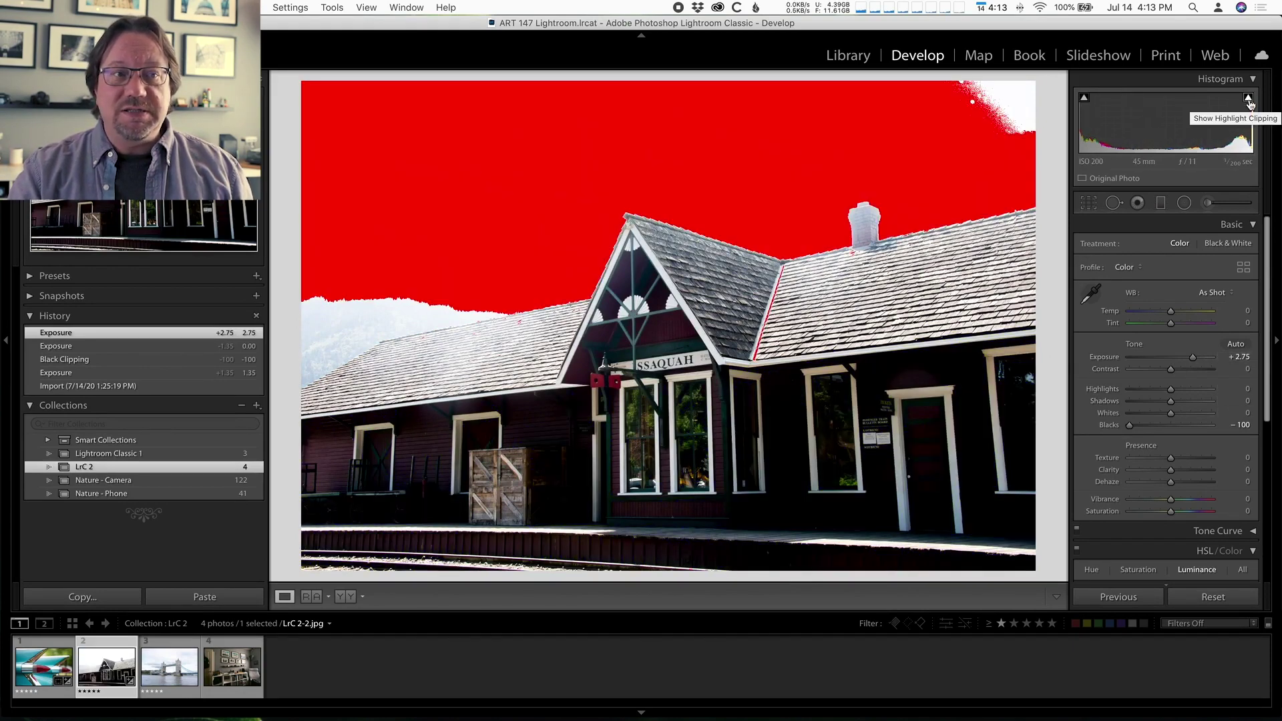
pyautogui.click(1248, 100)
pyautogui.click(1085, 100)
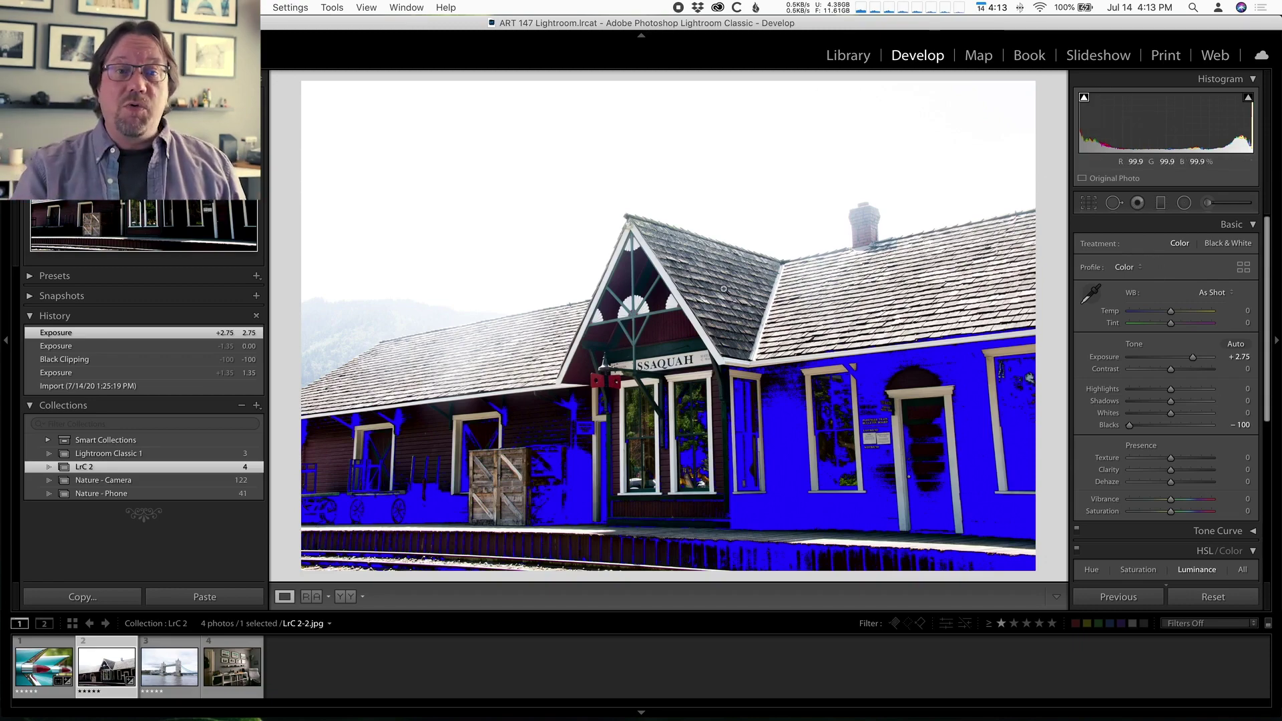
pyautogui.click(1248, 97)
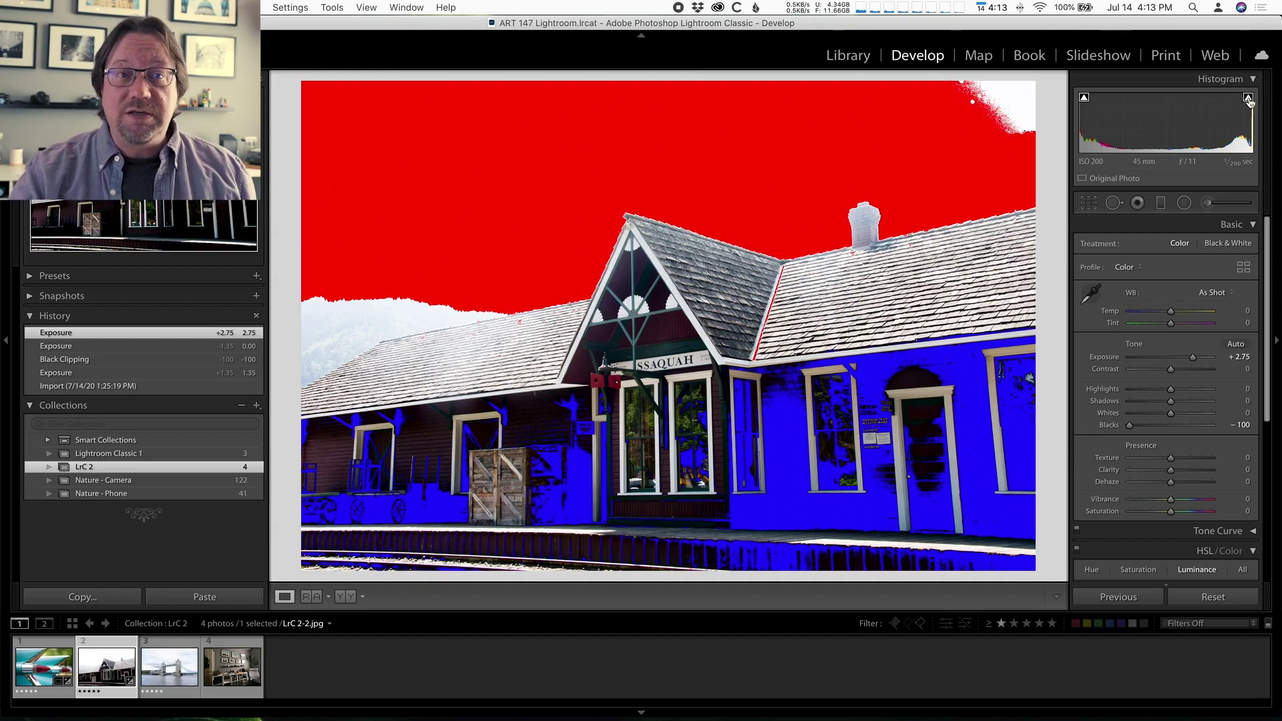
pyautogui.click(1248, 97)
pyautogui.click(1084, 97)
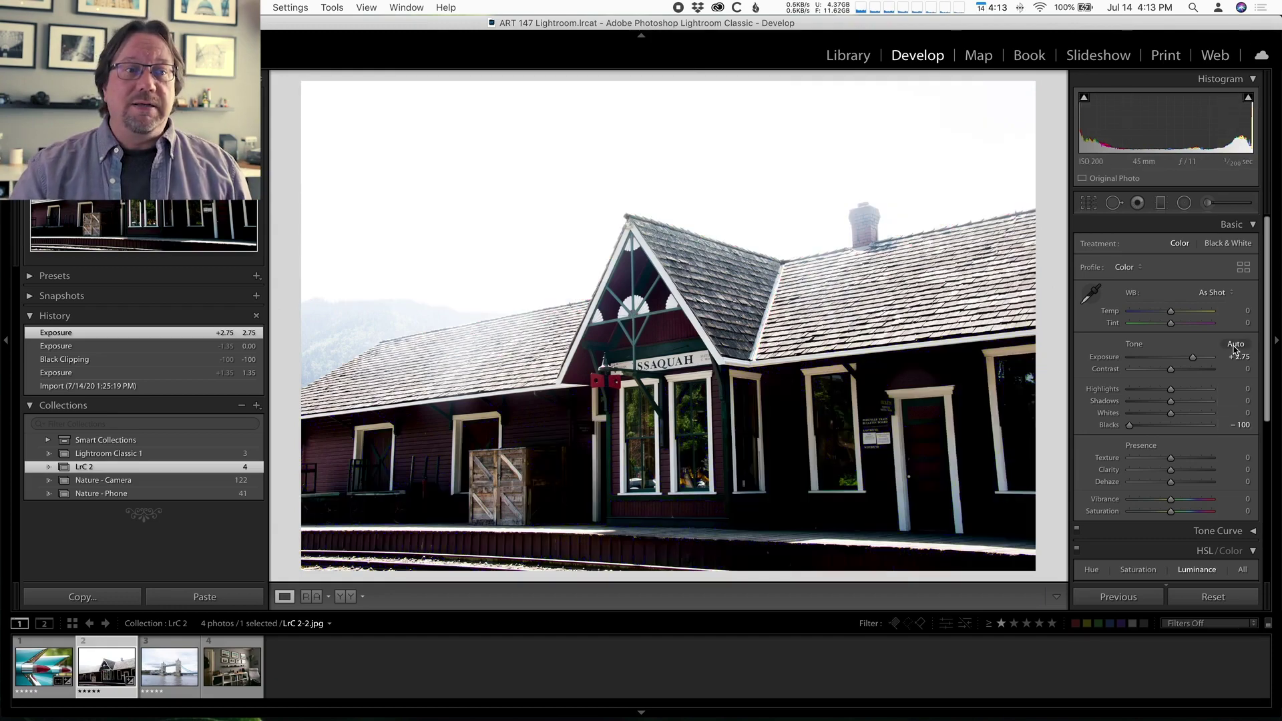
# Step: Reset Exposure to 0.00 and Blacks to 0 in the Basic panel
pyautogui.doubleClick(1193, 357)
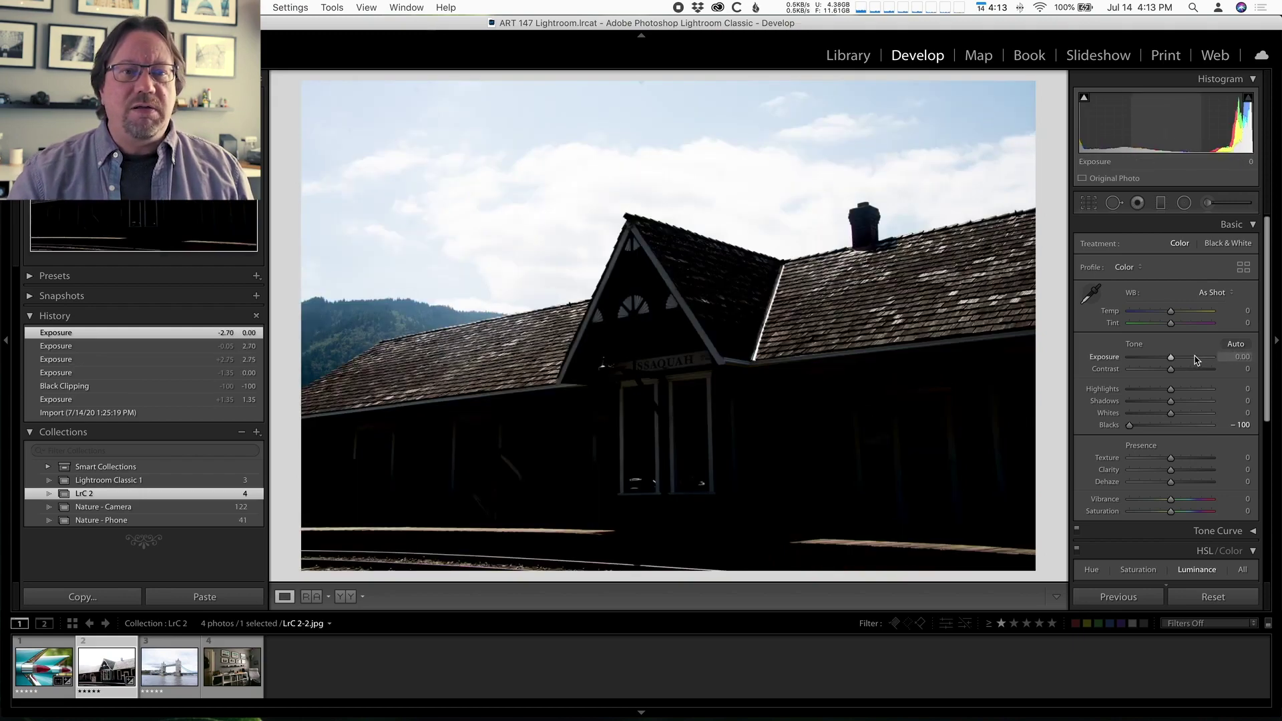
pyautogui.doubleClick(1129, 426)
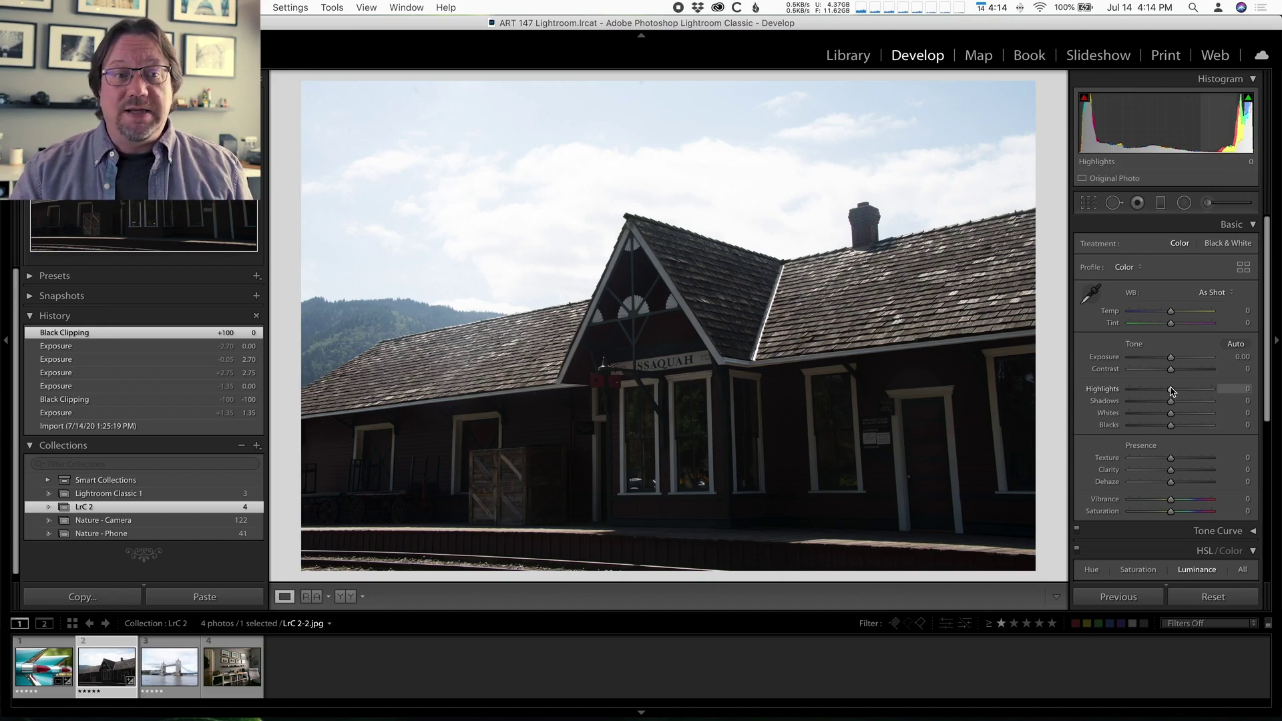
# Step: Set Highlights to -97, Whites to -98 and Shadows to +86
pyautogui.moveTo(1172, 391); pyautogui.dragTo(1131, 389)
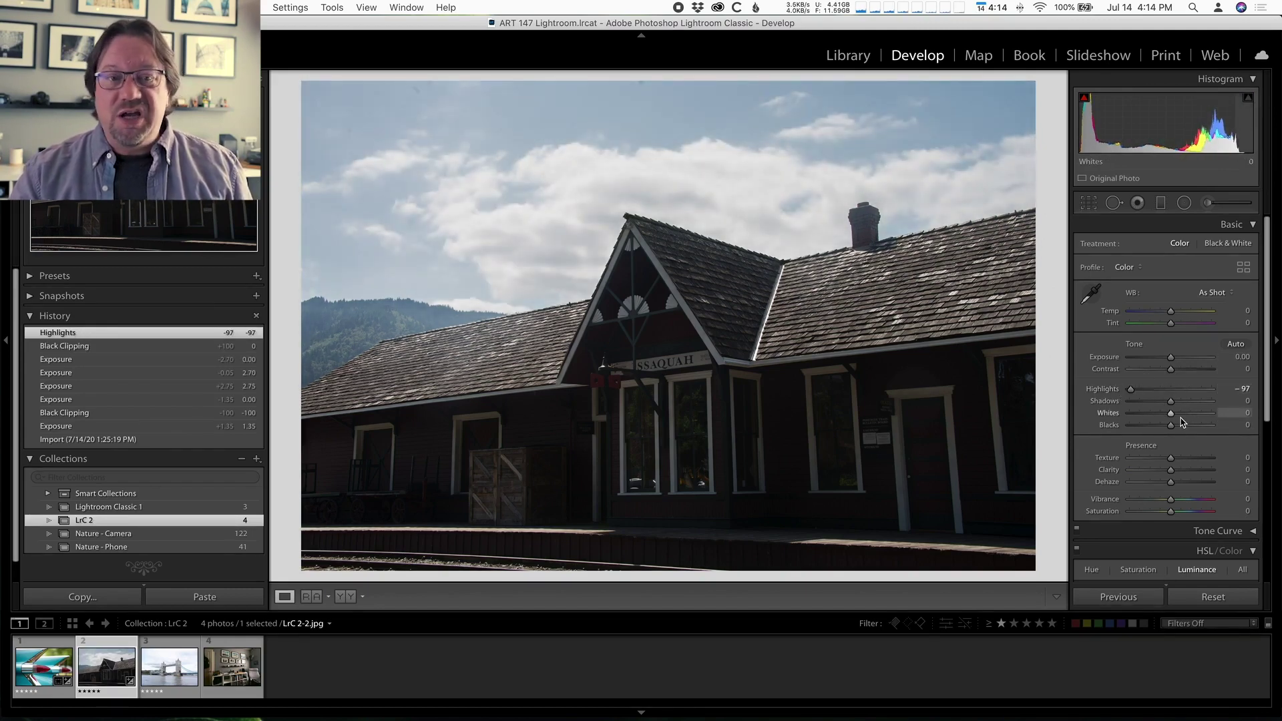
pyautogui.moveTo(1170, 415); pyautogui.dragTo(1130, 415)
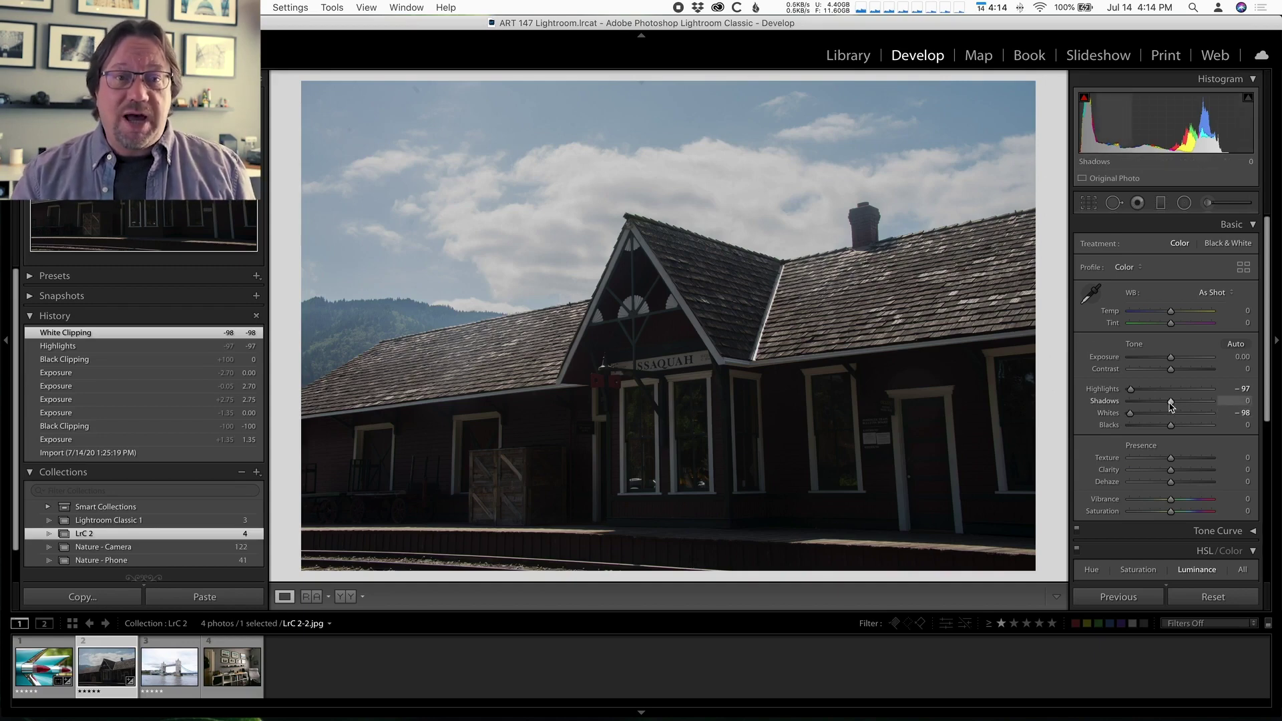
pyautogui.moveTo(1170, 405); pyautogui.dragTo(1207, 408)
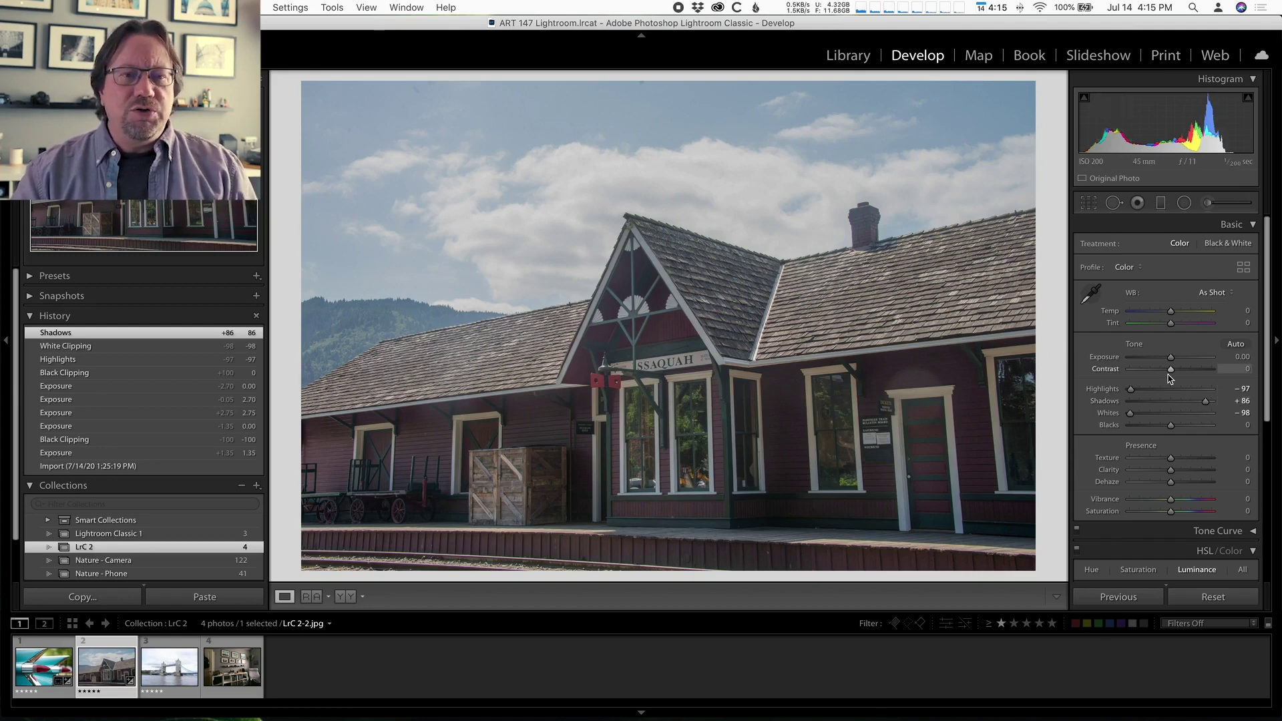
# Step: Set Contrast to +35 and Temperature to -7, and reset Tint to 0
pyautogui.moveTo(1170, 375); pyautogui.dragTo(1185, 376)
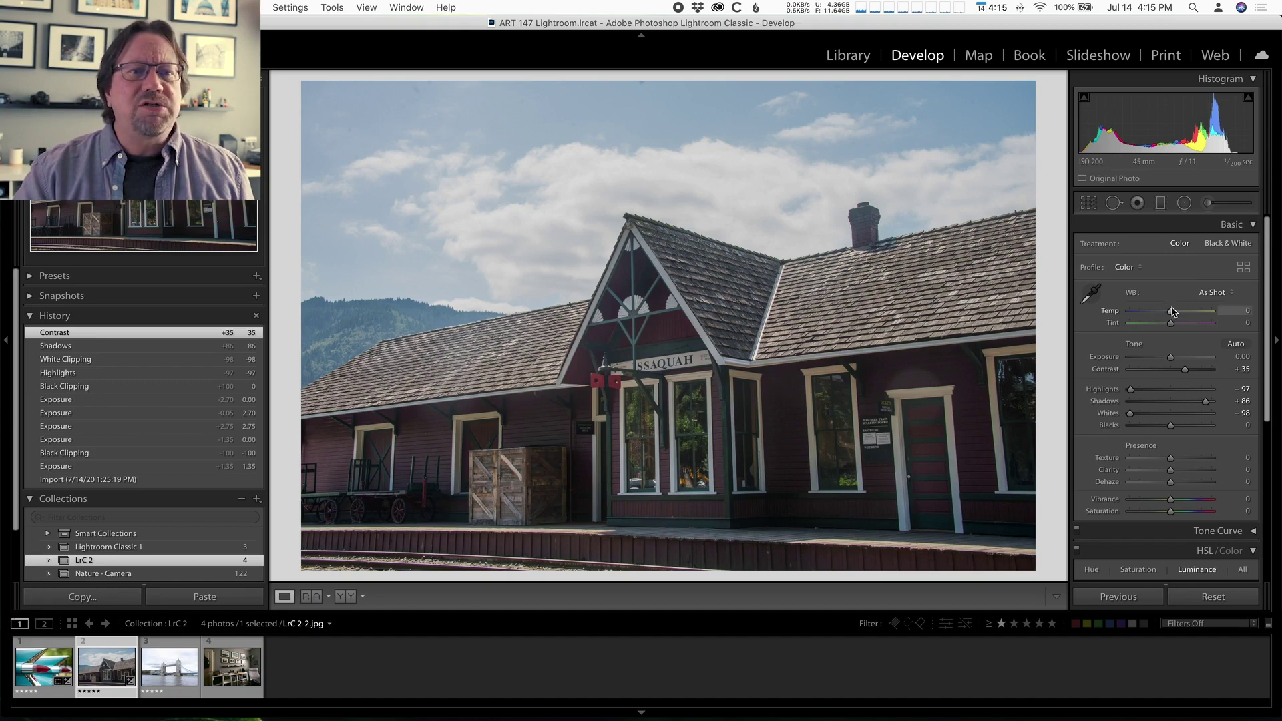
pyautogui.click(1173, 311)
pyautogui.moveTo(1173, 311); pyautogui.dragTo(1168, 323)
pyautogui.doubleClick(1169, 324)
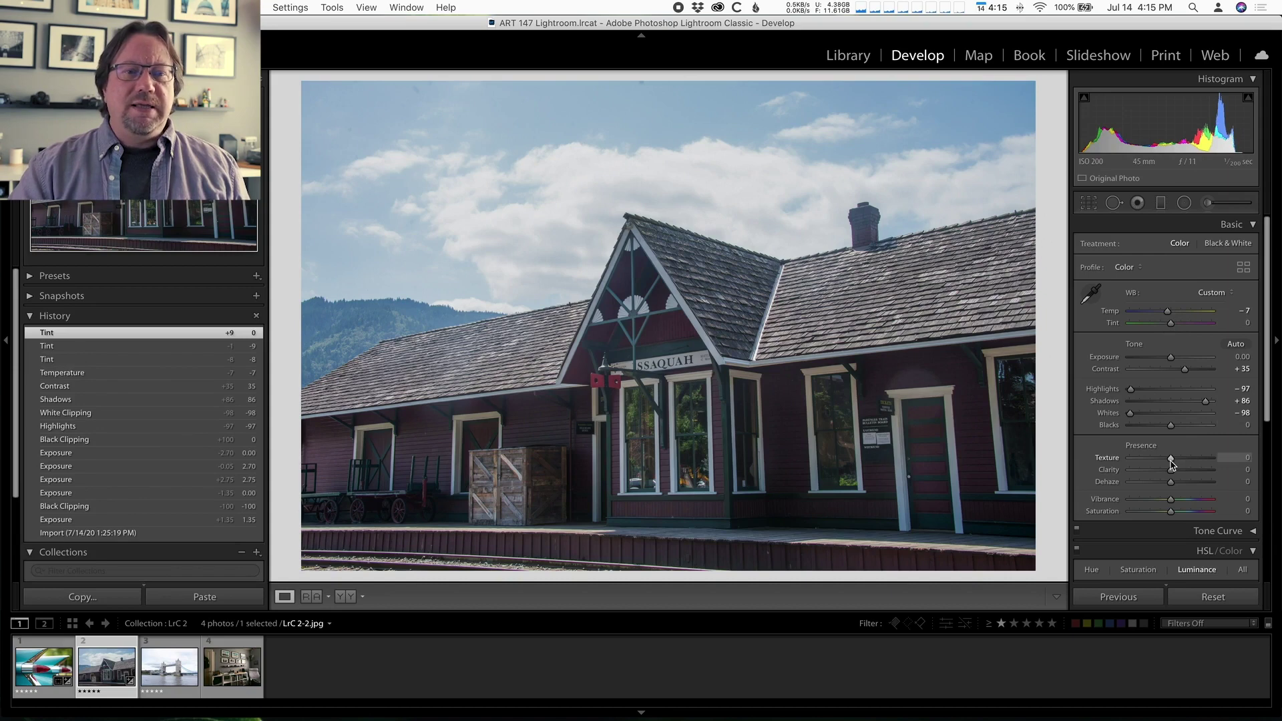
# Step: Apply Texture +32, Clarity +9, Dehaze +22, Vibrance +31 and Saturation -5
pyautogui.moveTo(1171, 461); pyautogui.dragTo(1183, 465)
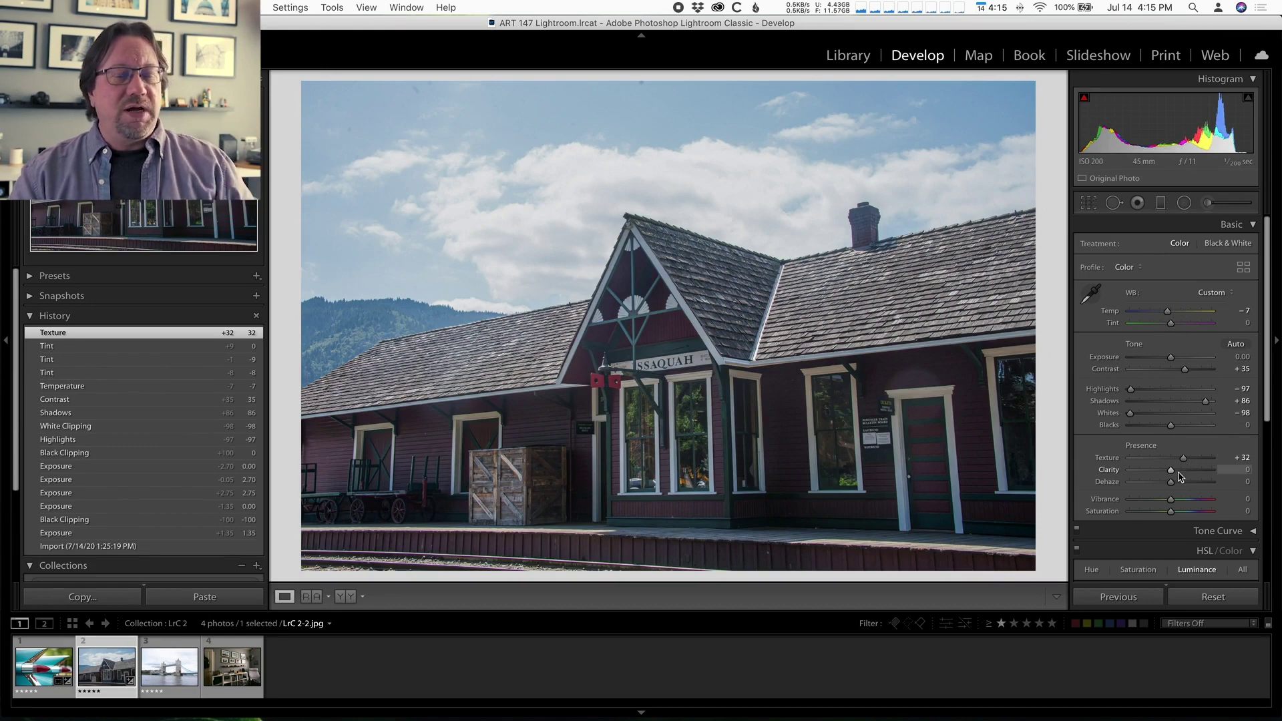
pyautogui.moveTo(1171, 471); pyautogui.dragTo(1175, 474)
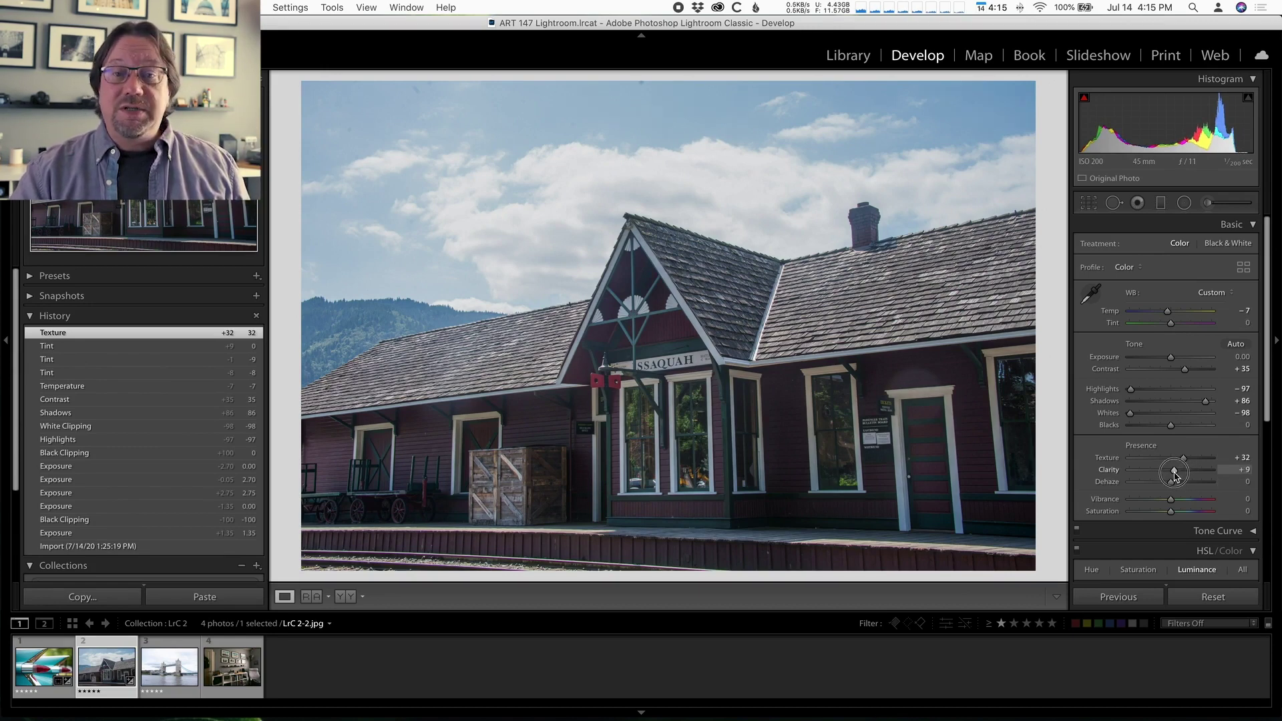
pyautogui.moveTo(1176, 474); pyautogui.dragTo(1183, 505)
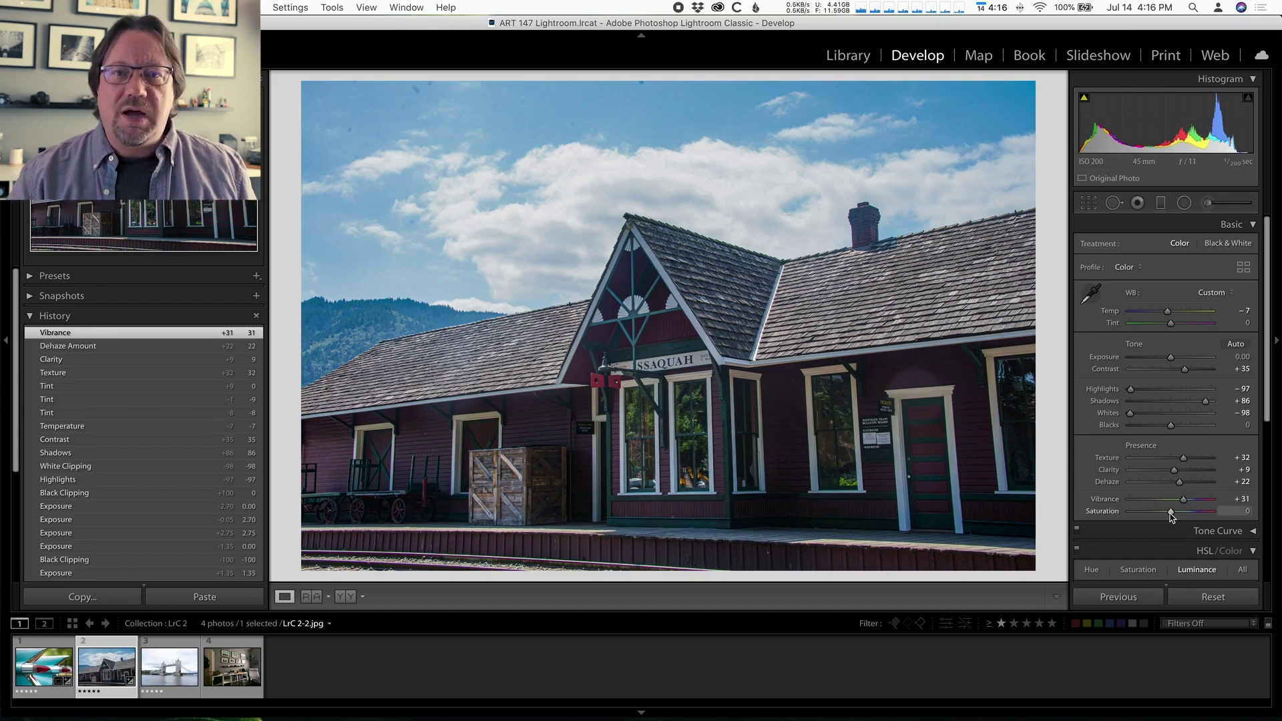
pyautogui.moveTo(1170, 513); pyautogui.dragTo(1168, 516)
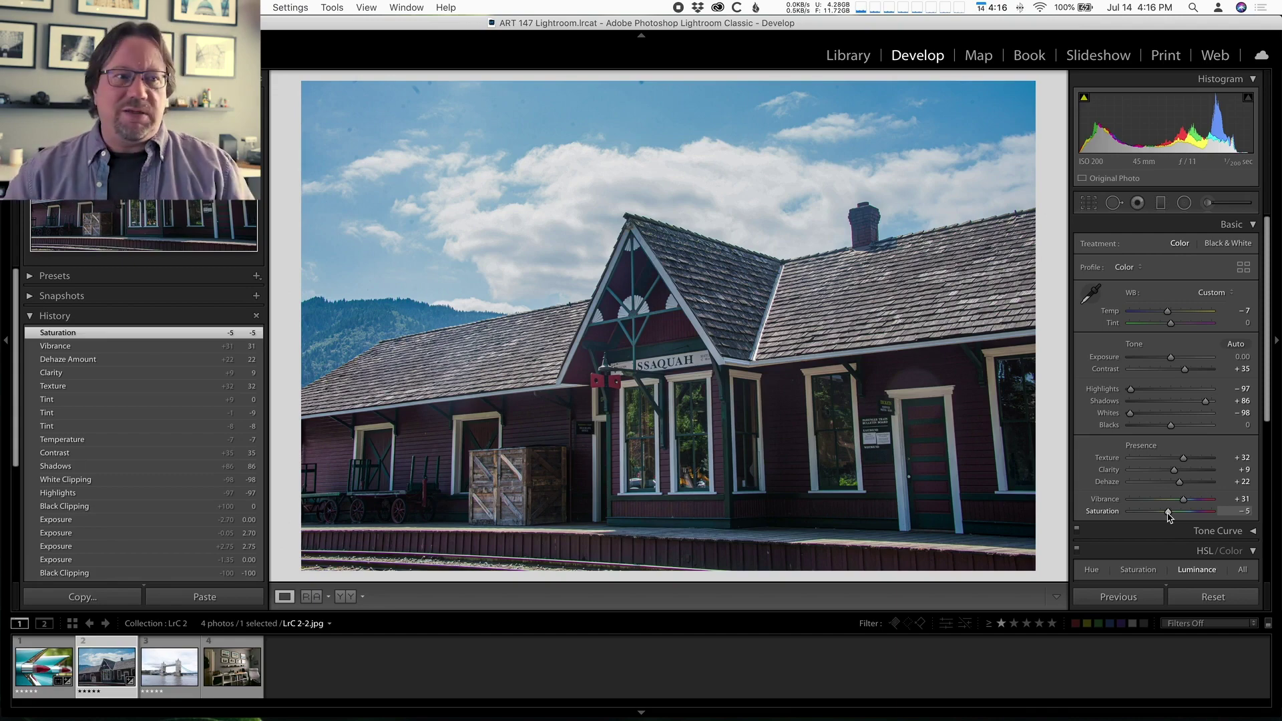
# Step: Expand the Split Toning panel and try a different Highlights hue
pyautogui.scroll(-10, 1169, 516)
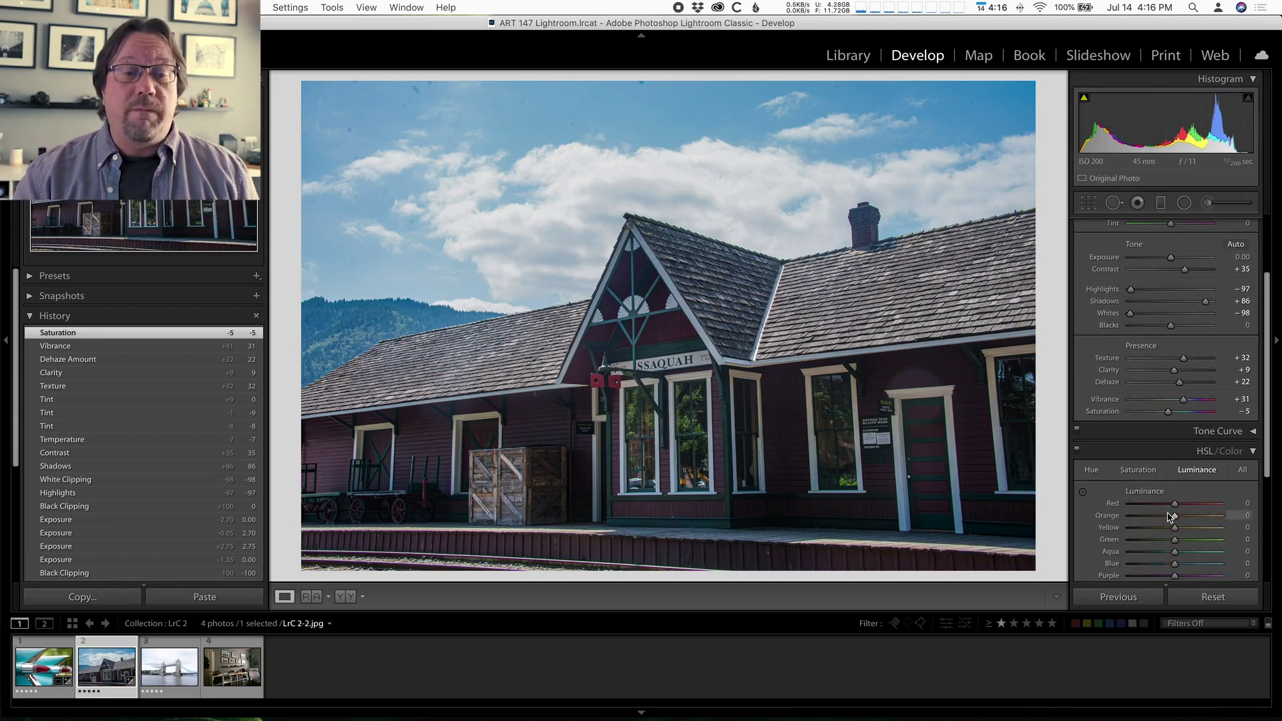
pyautogui.scroll(-1, 1169, 516)
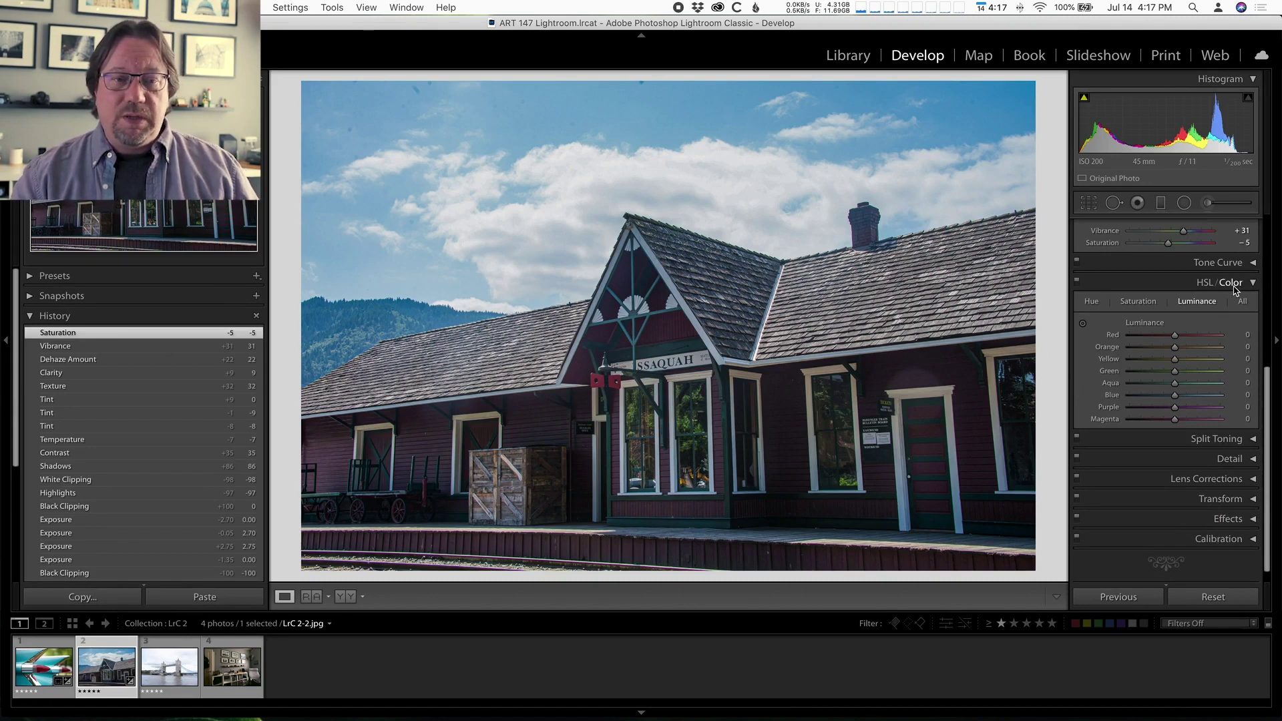
pyautogui.click(1252, 440)
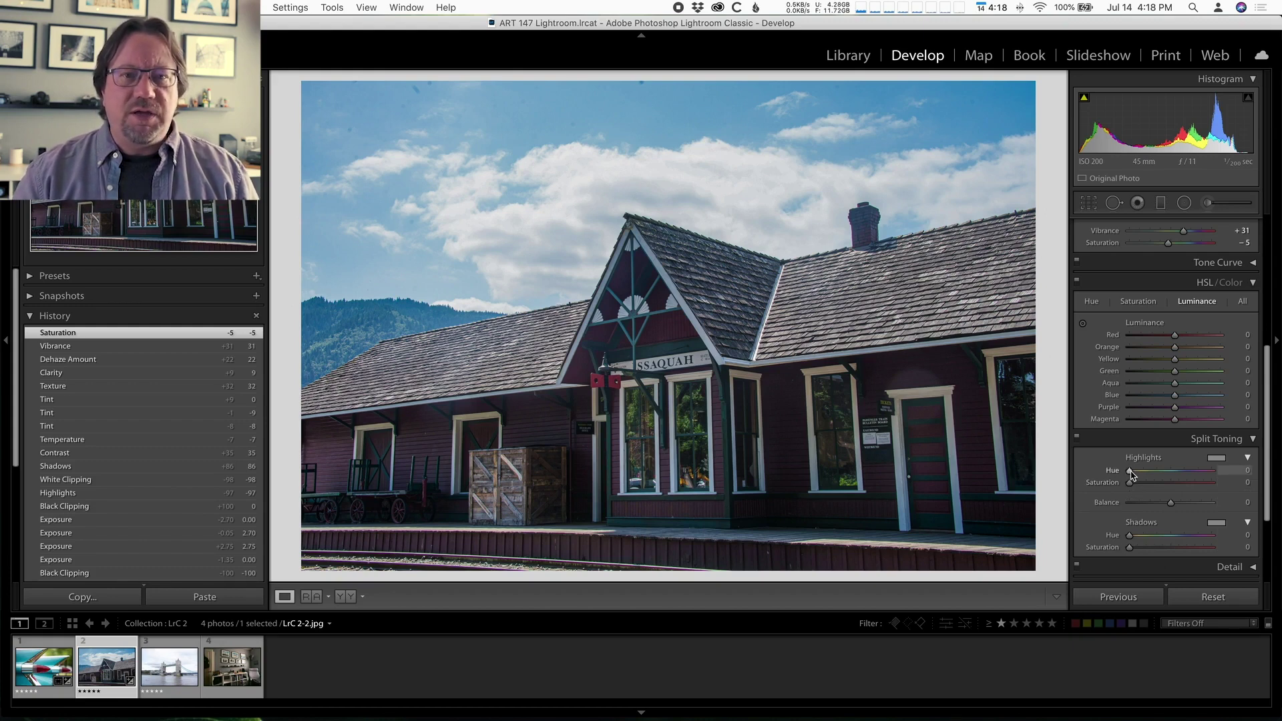
pyautogui.moveTo(1130, 471)
pyautogui.mouseDown()
pyautogui.moveTo(1223, 475)
pyautogui.moveTo(1105, 472)
pyautogui.mouseUp()
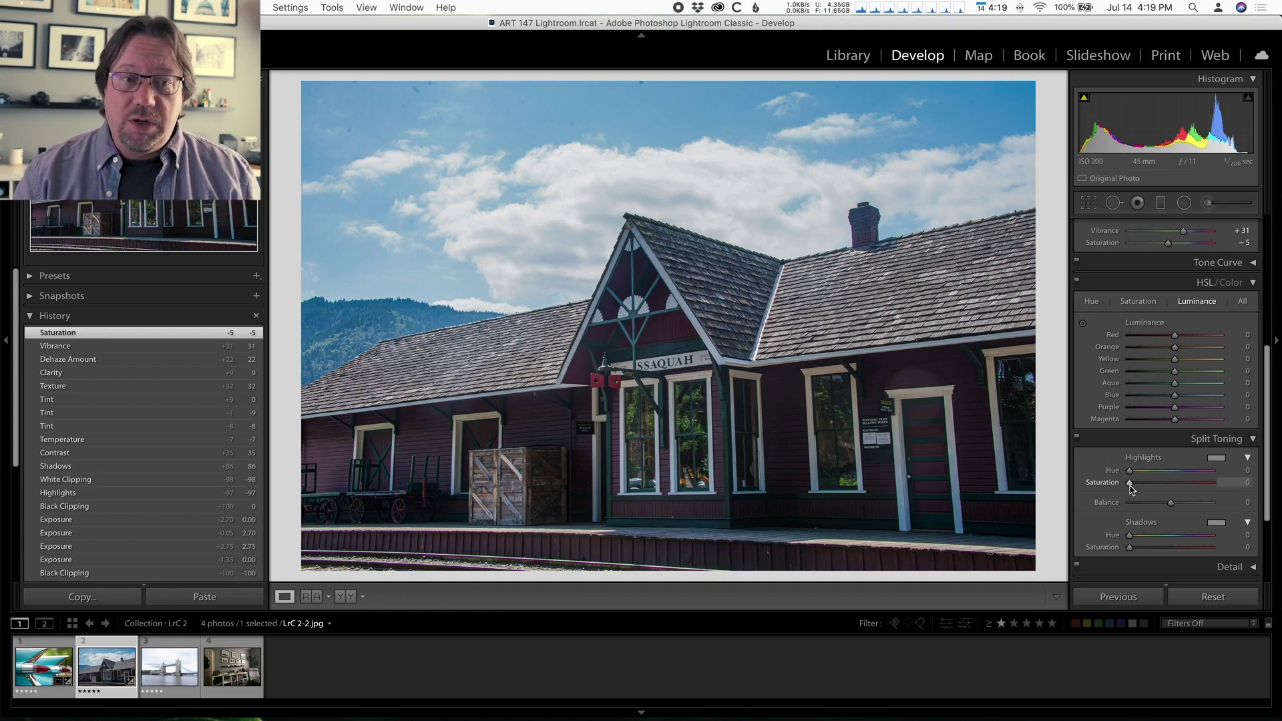
# Step: Tint the highlights pink, trying Saturation 100 before settling at 36
pyautogui.click(1131, 486)
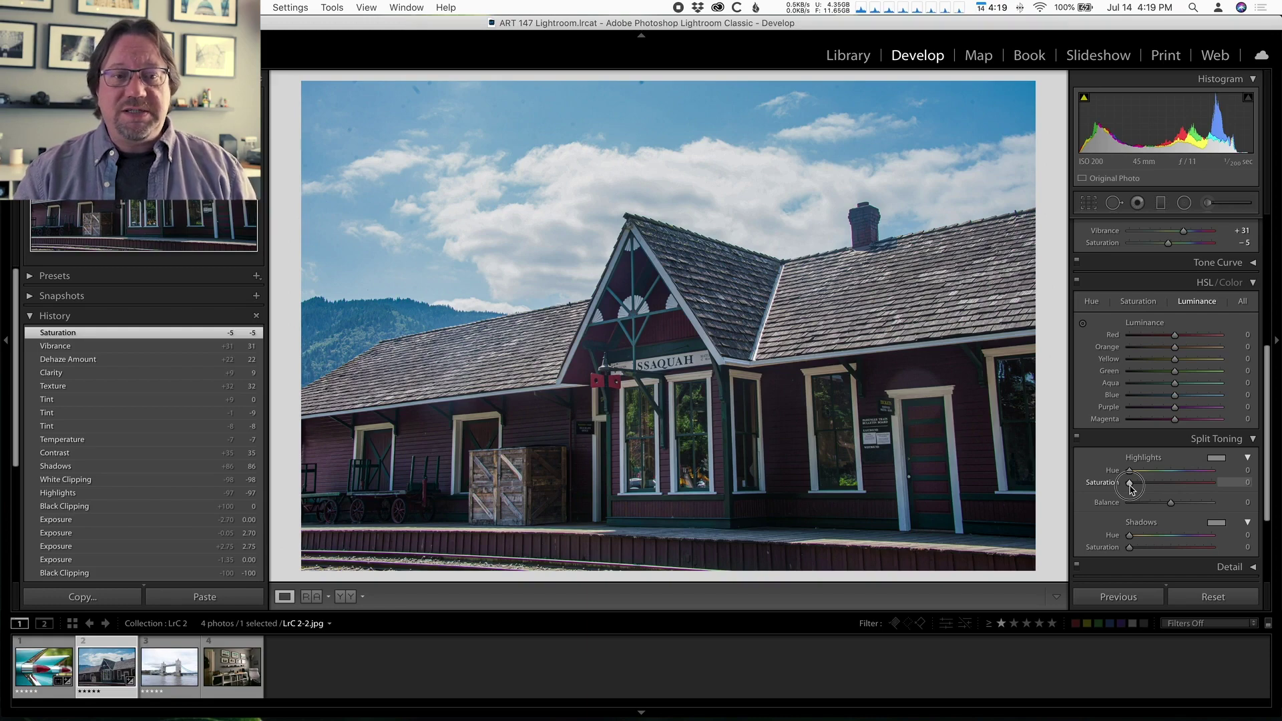
pyautogui.moveTo(1130, 487); pyautogui.dragTo(1157, 492)
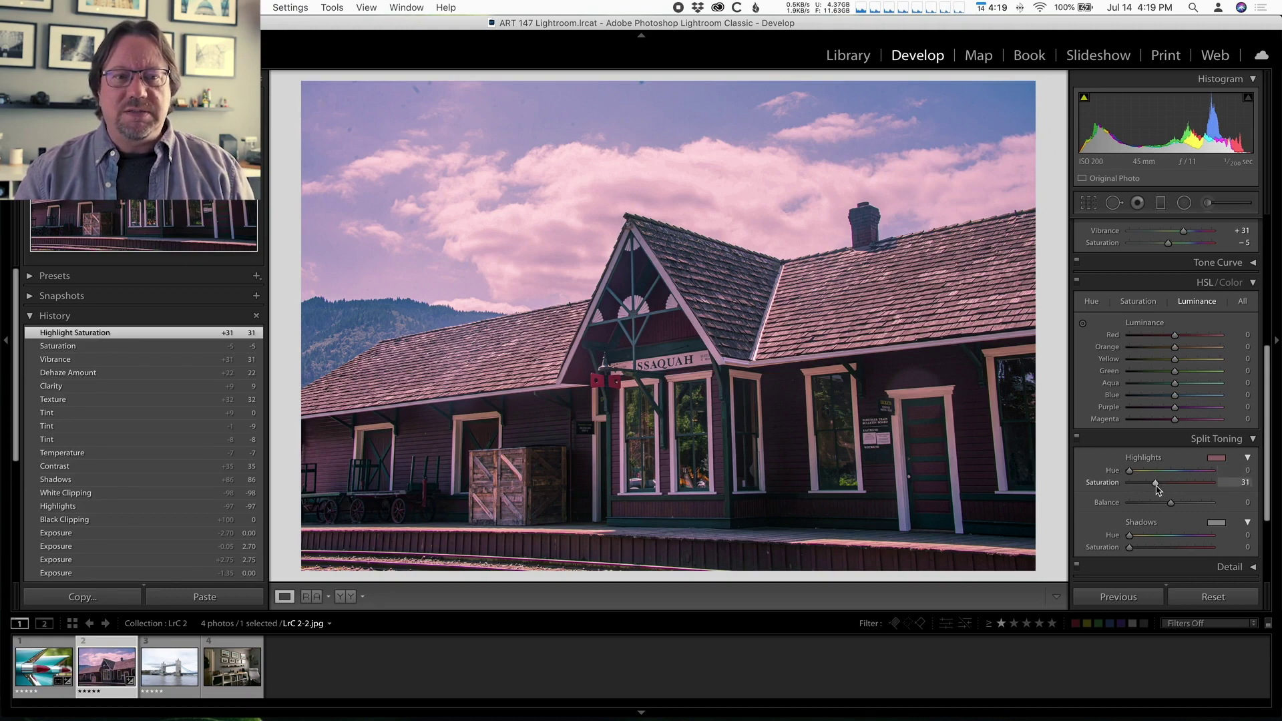
pyautogui.moveTo(1156, 487); pyautogui.dragTo(1212, 483)
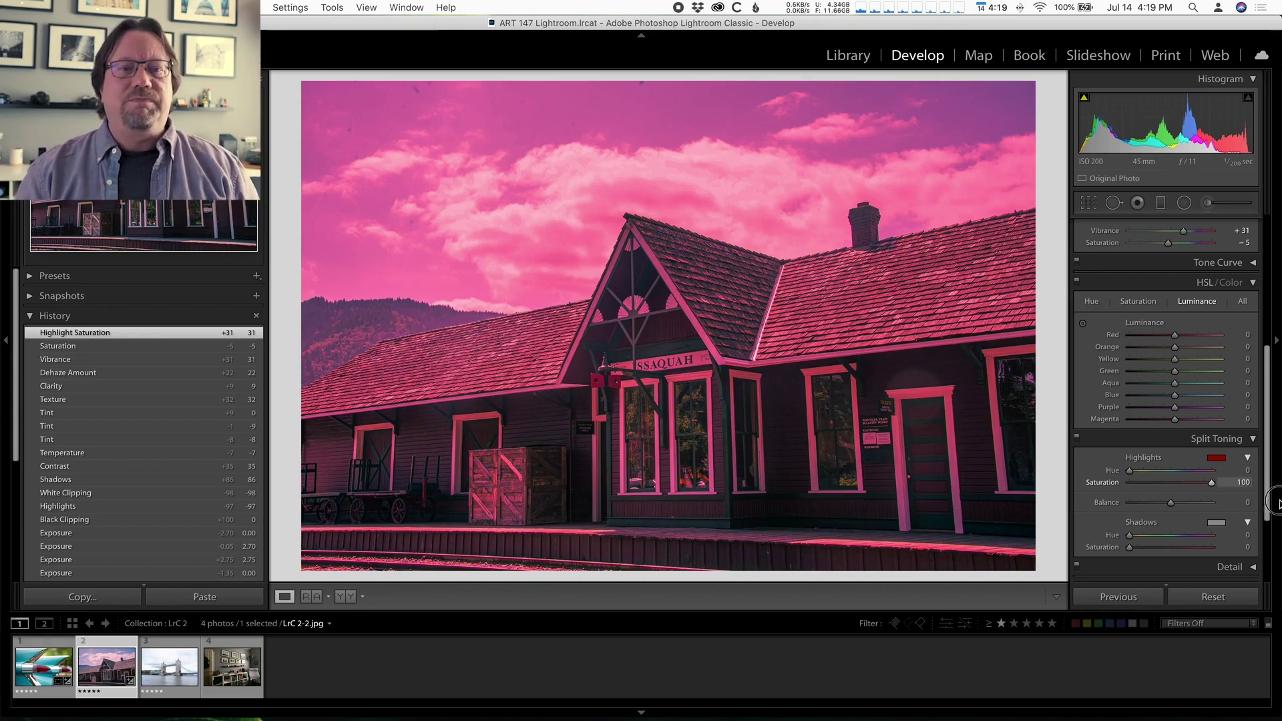
pyautogui.moveTo(1211, 482); pyautogui.dragTo(1158, 491)
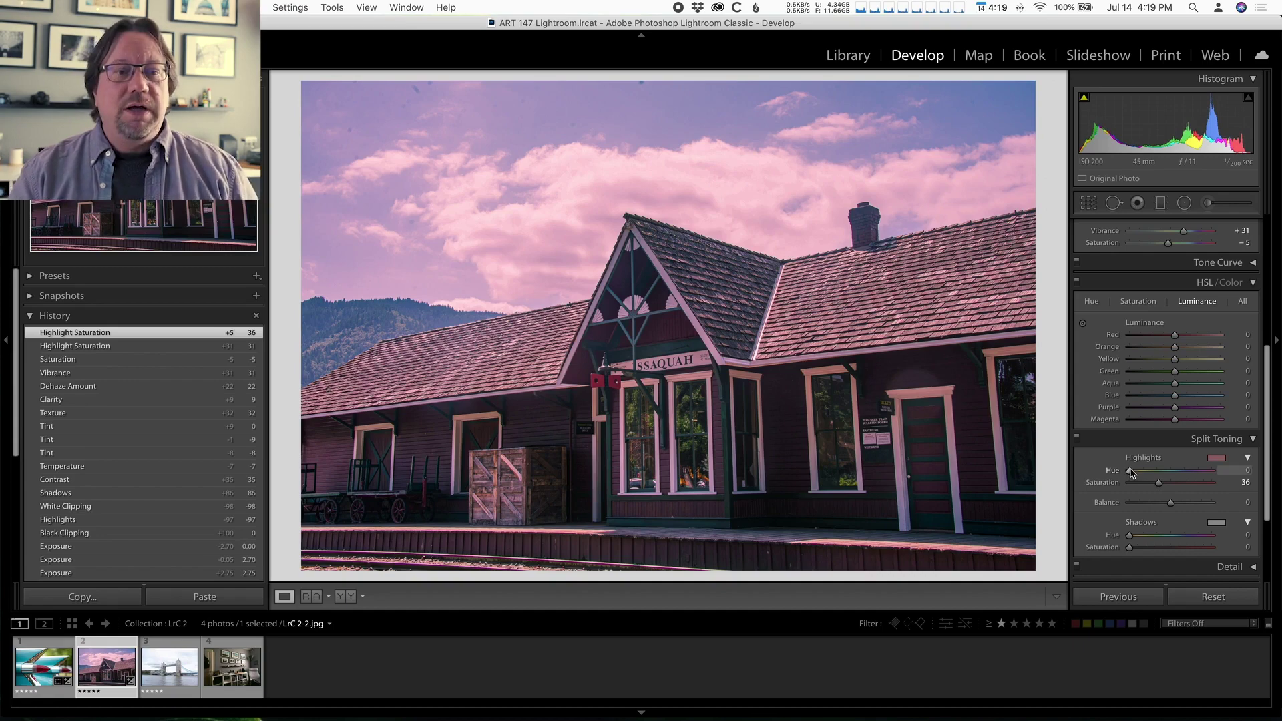
pyautogui.click(1131, 474)
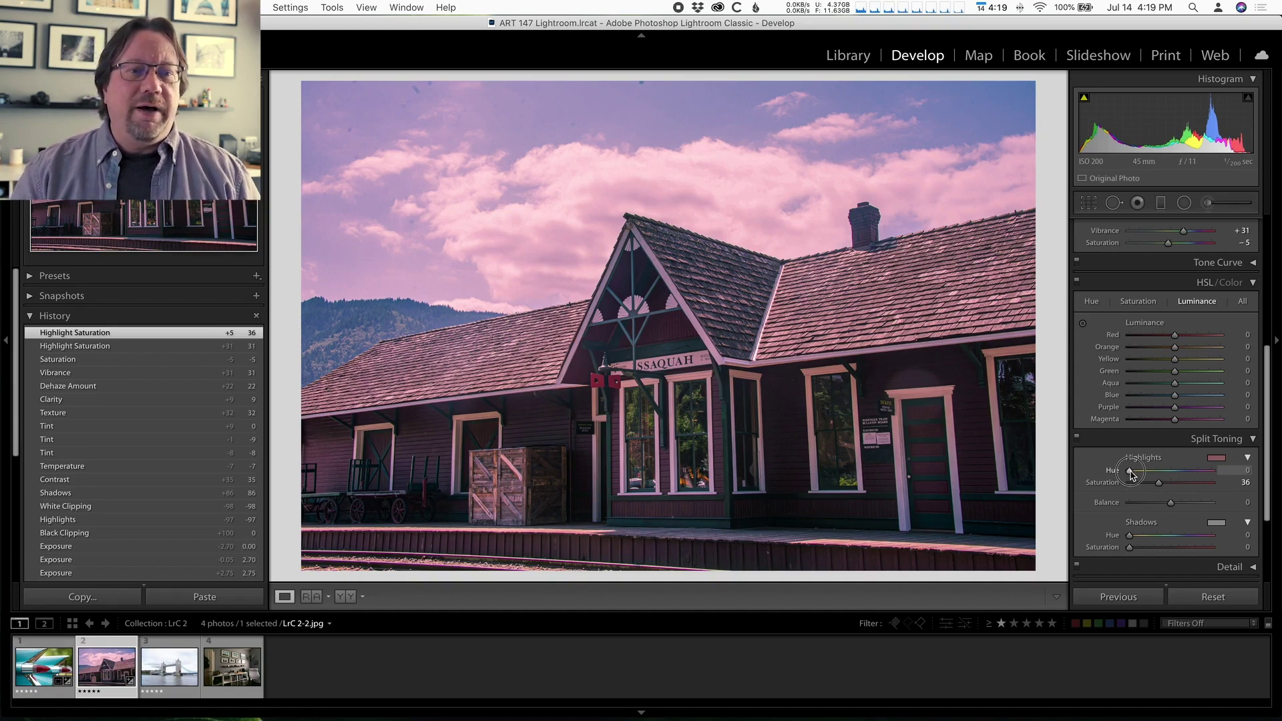
# Step: Sweep the Highlights Hue through cyan and blue, then settle on a warm 42
pyautogui.moveTo(1131, 474); pyautogui.dragTo(1162, 478)
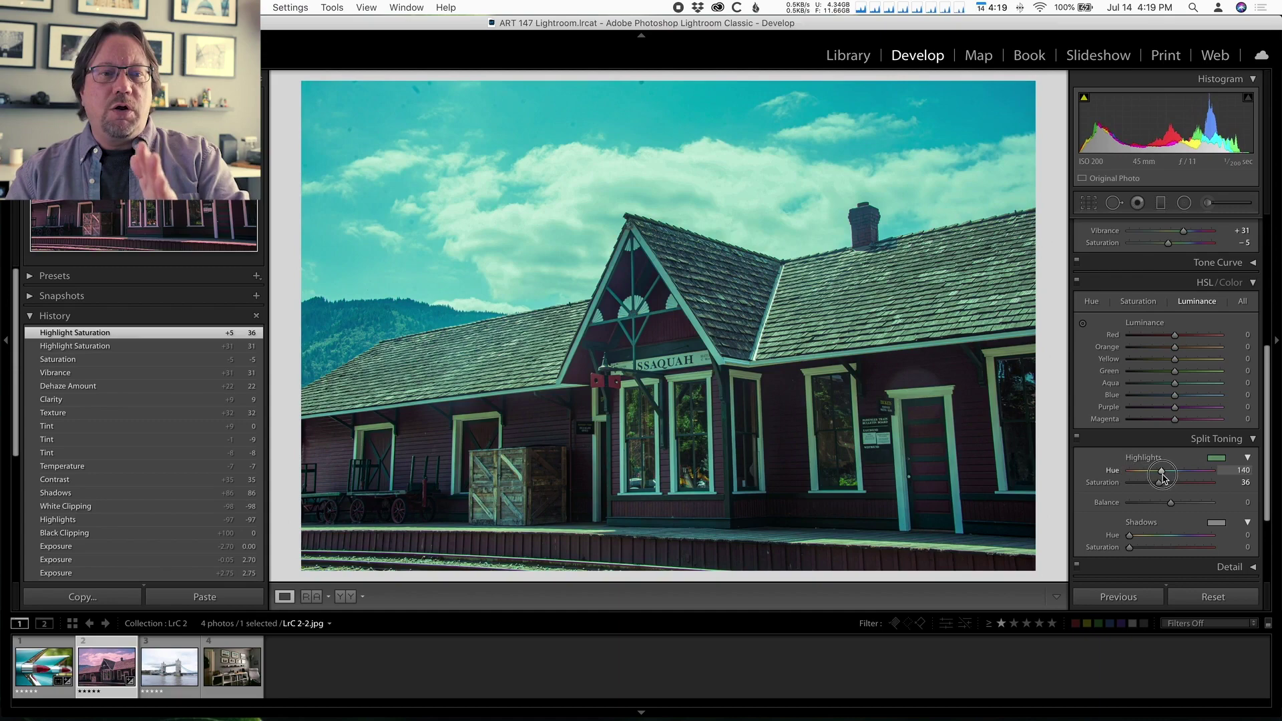
pyautogui.moveTo(1162, 477); pyautogui.dragTo(1113, 474)
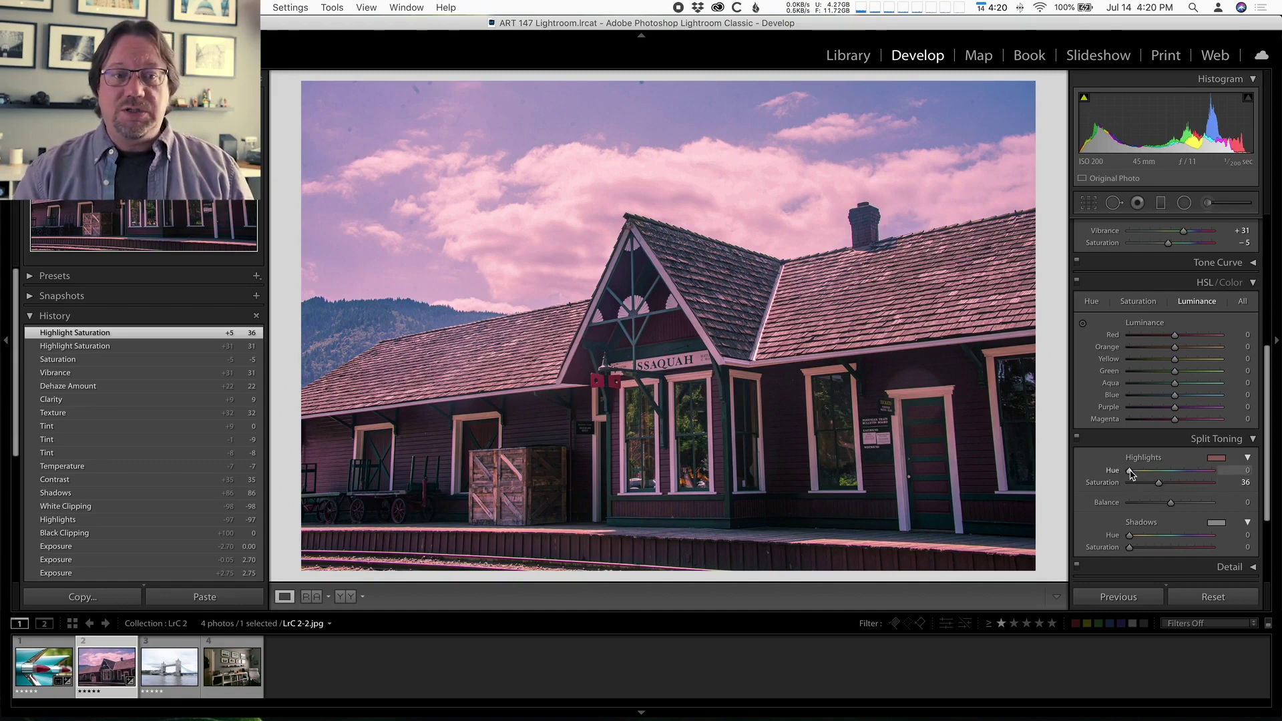
pyautogui.moveTo(1130, 472); pyautogui.dragTo(1140, 474)
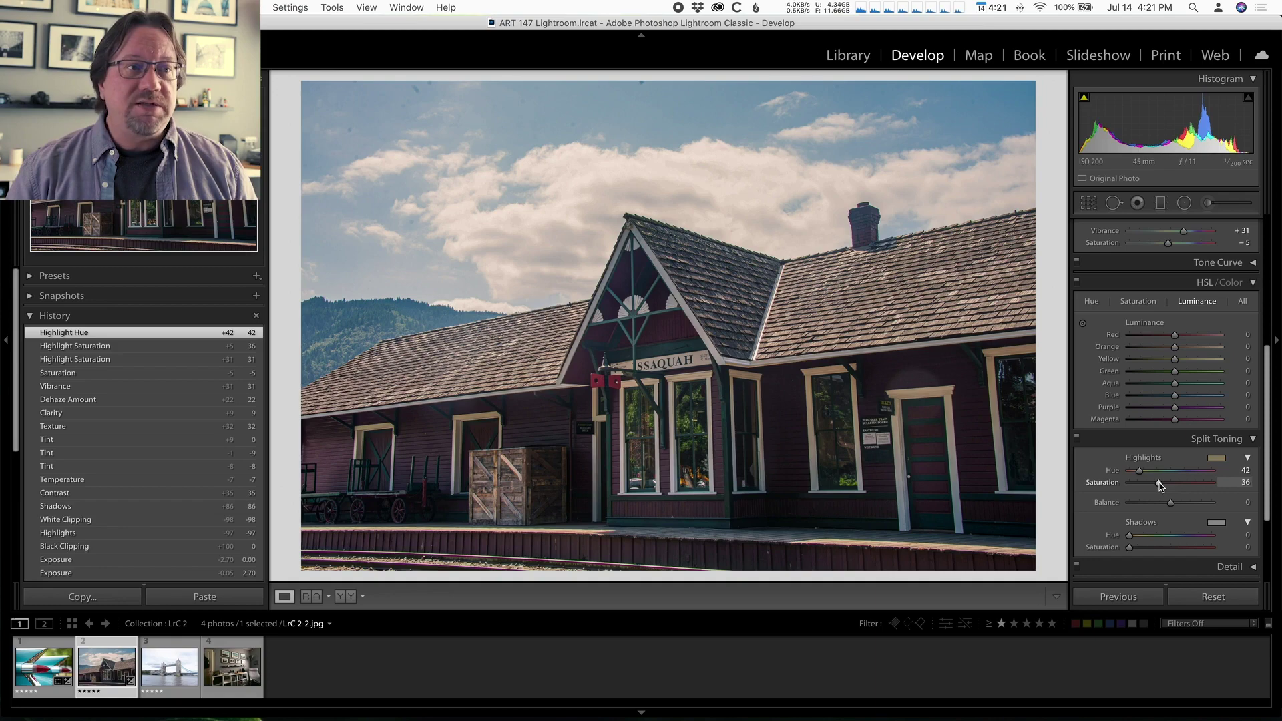
# Step: Set Split Toning highlight saturation to 55 and add a shadow tint at saturation 30
pyautogui.moveTo(1159, 486); pyautogui.dragTo(1170, 486)
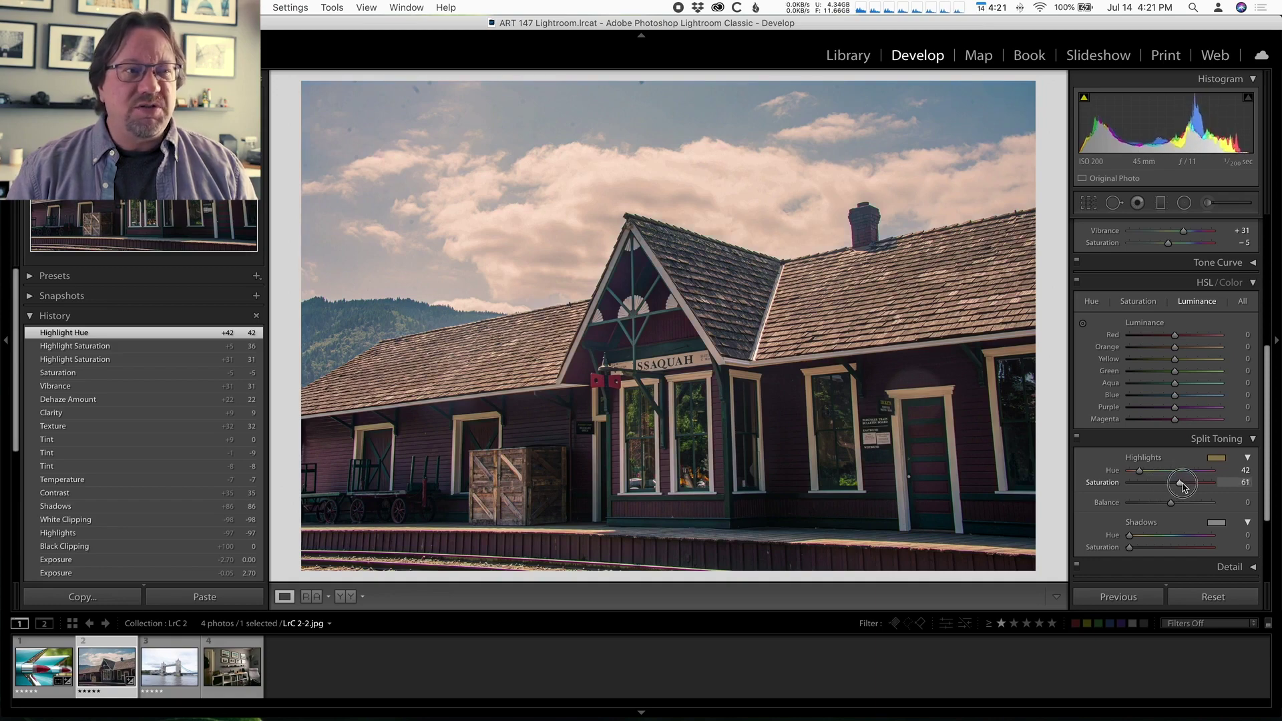
pyautogui.moveTo(1182, 486); pyautogui.dragTo(1214, 486)
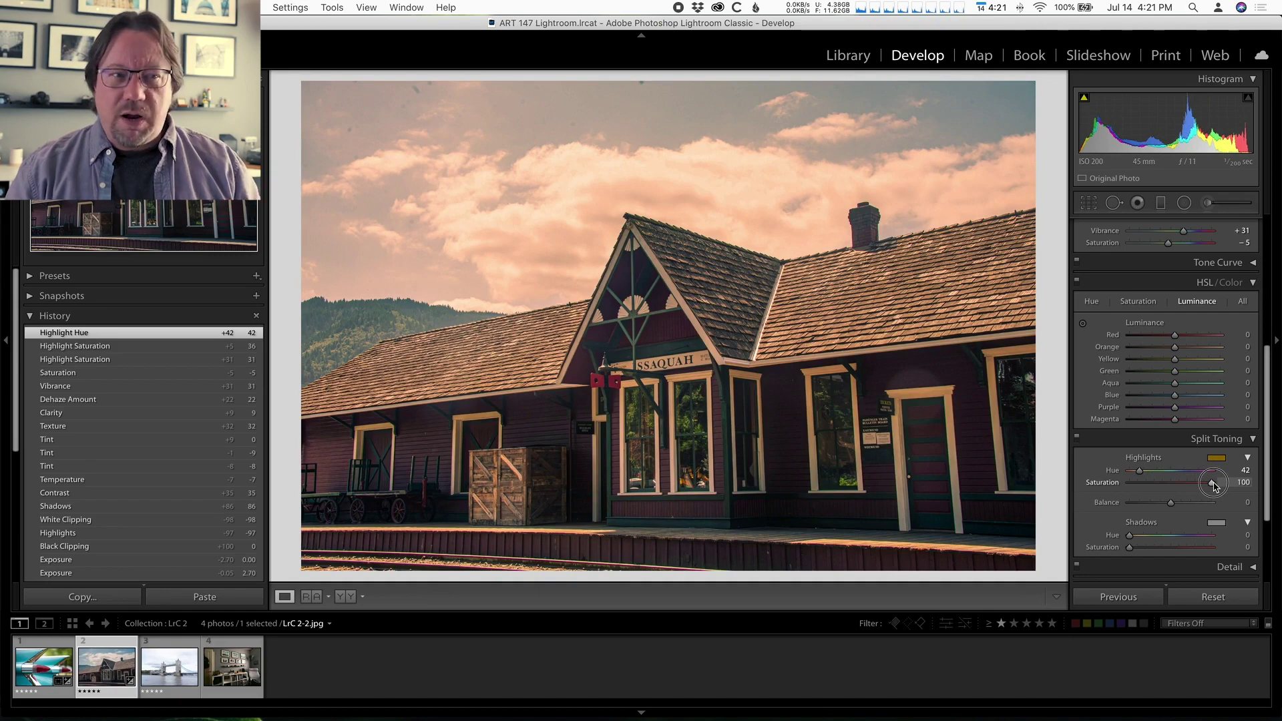
pyautogui.moveTo(1213, 486); pyautogui.dragTo(1176, 486)
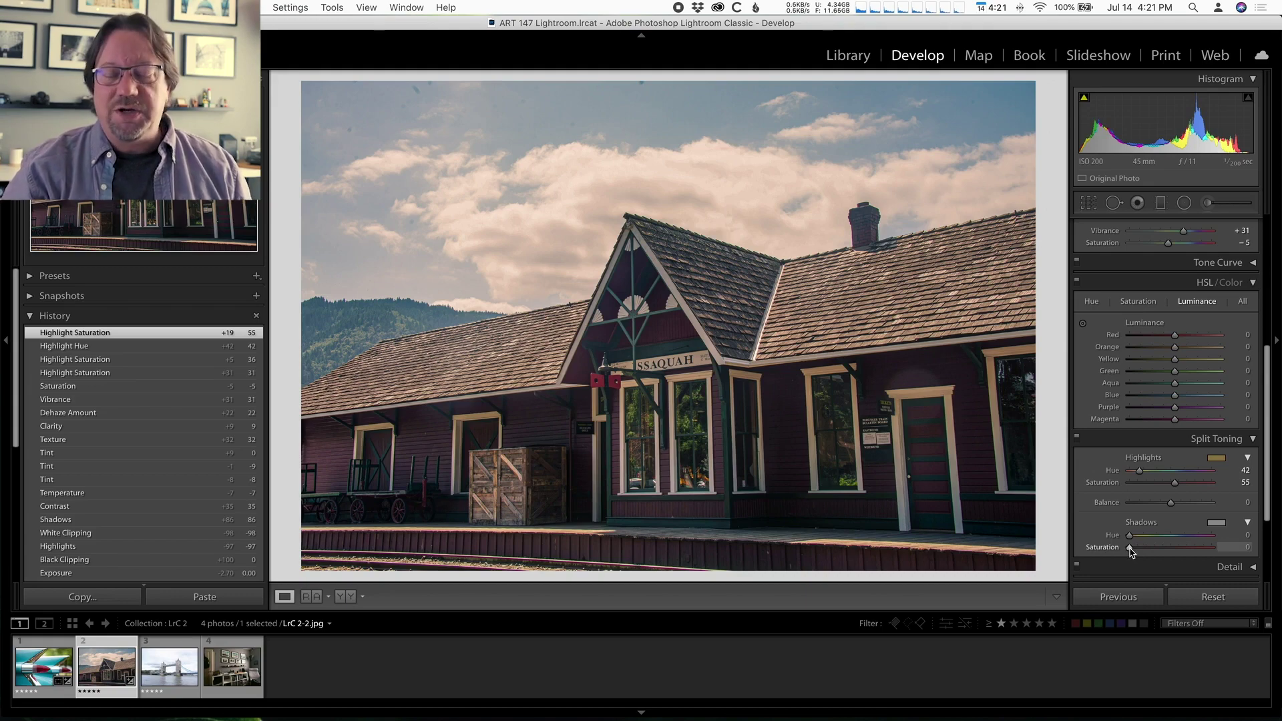
pyautogui.moveTo(1130, 550); pyautogui.dragTo(1155, 551)
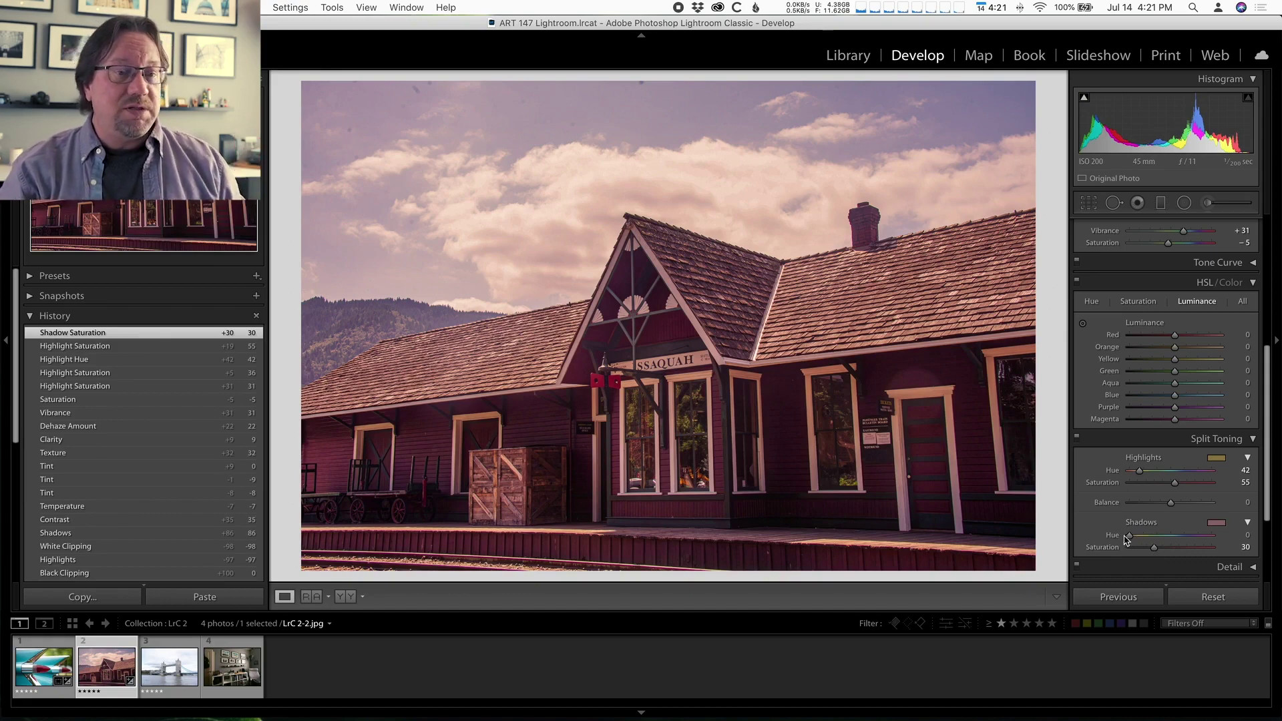
# Step: Set the shadow tint to hue 15, saturation 36, then reset the Presence sliders to 0
pyautogui.click(1129, 537)
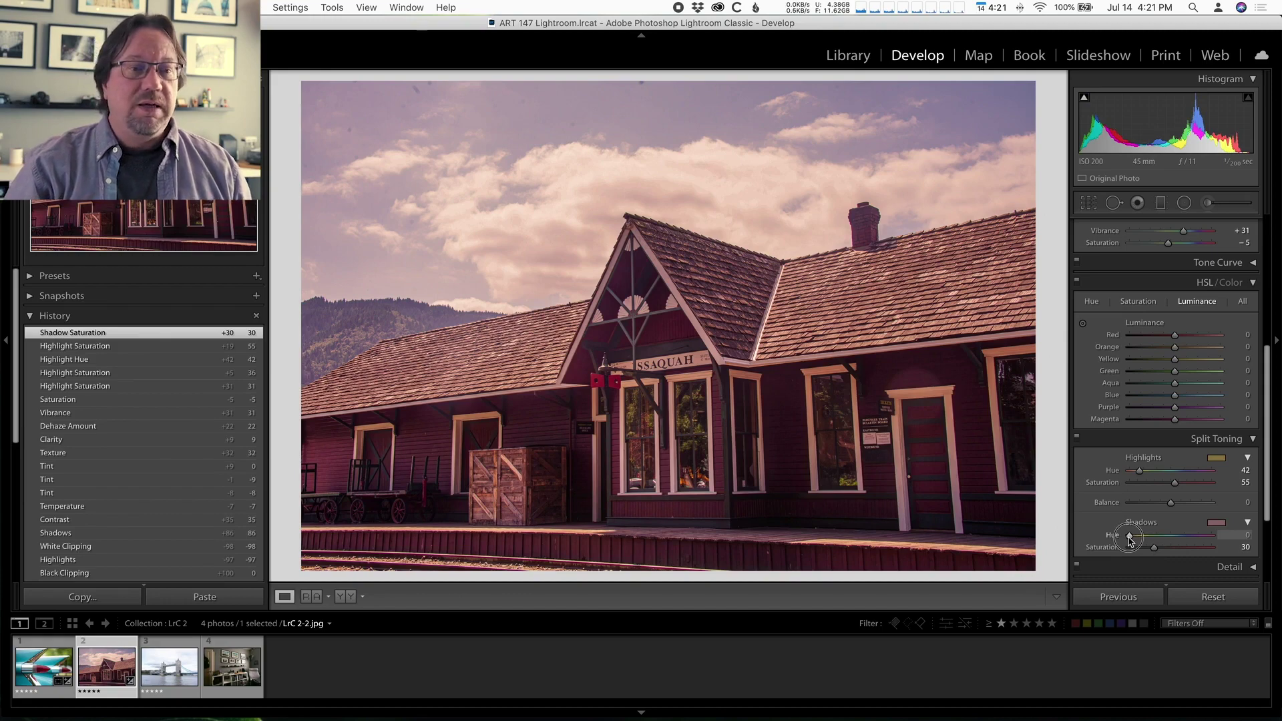
pyautogui.moveTo(1130, 538)
pyautogui.mouseDown()
pyautogui.moveTo(1216, 560)
pyautogui.moveTo(1123, 547)
pyautogui.moveTo(1133, 553)
pyautogui.mouseUp()
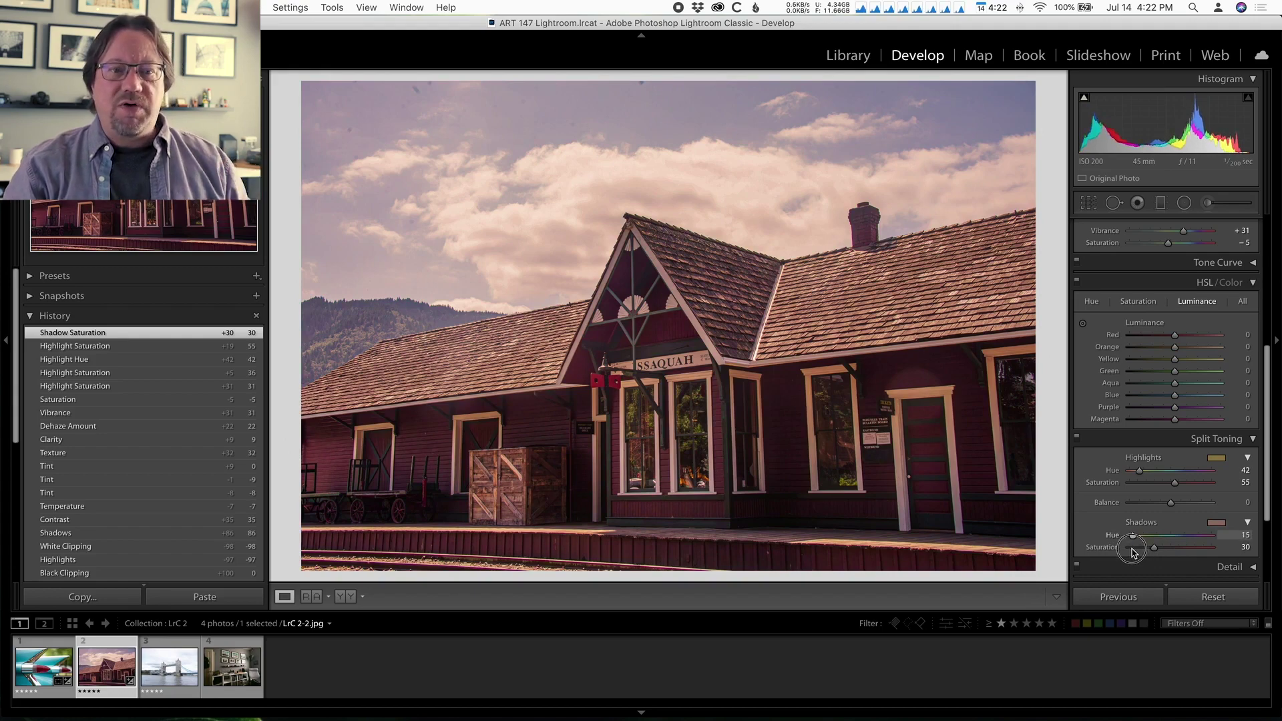
pyautogui.moveTo(1133, 552); pyautogui.dragTo(1133, 553)
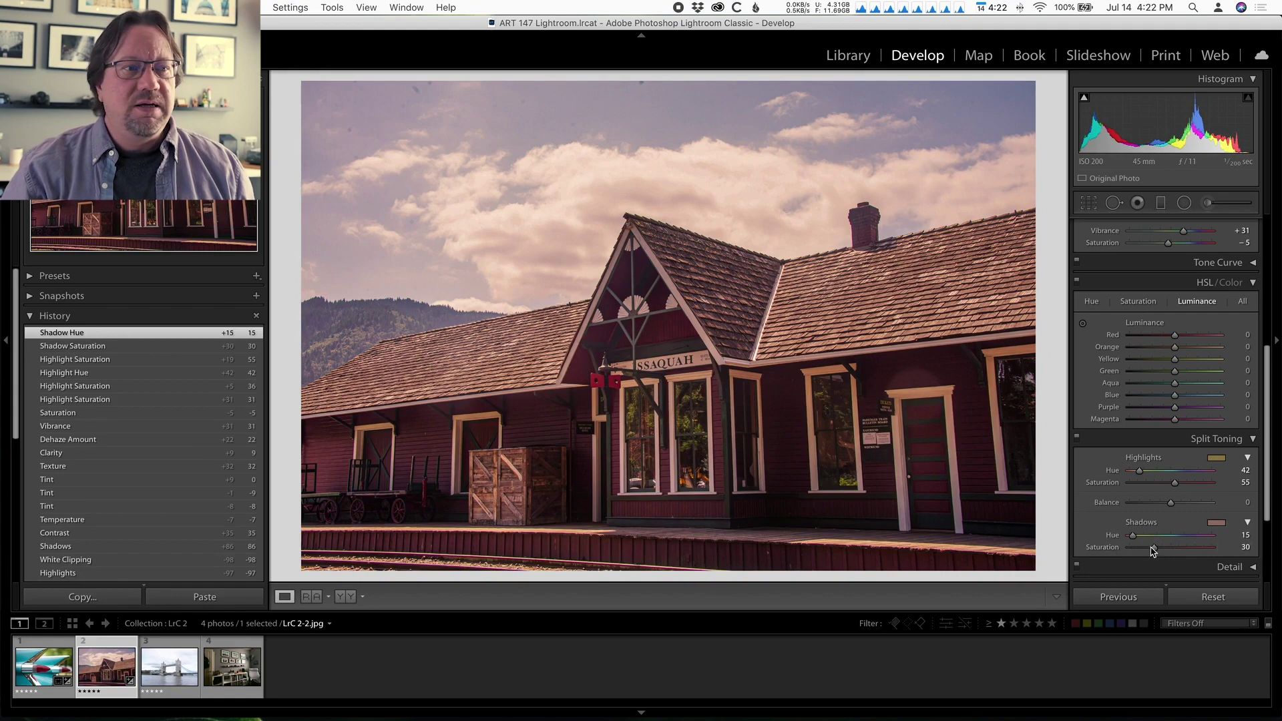
pyautogui.moveTo(1154, 547); pyautogui.dragTo(1162, 550)
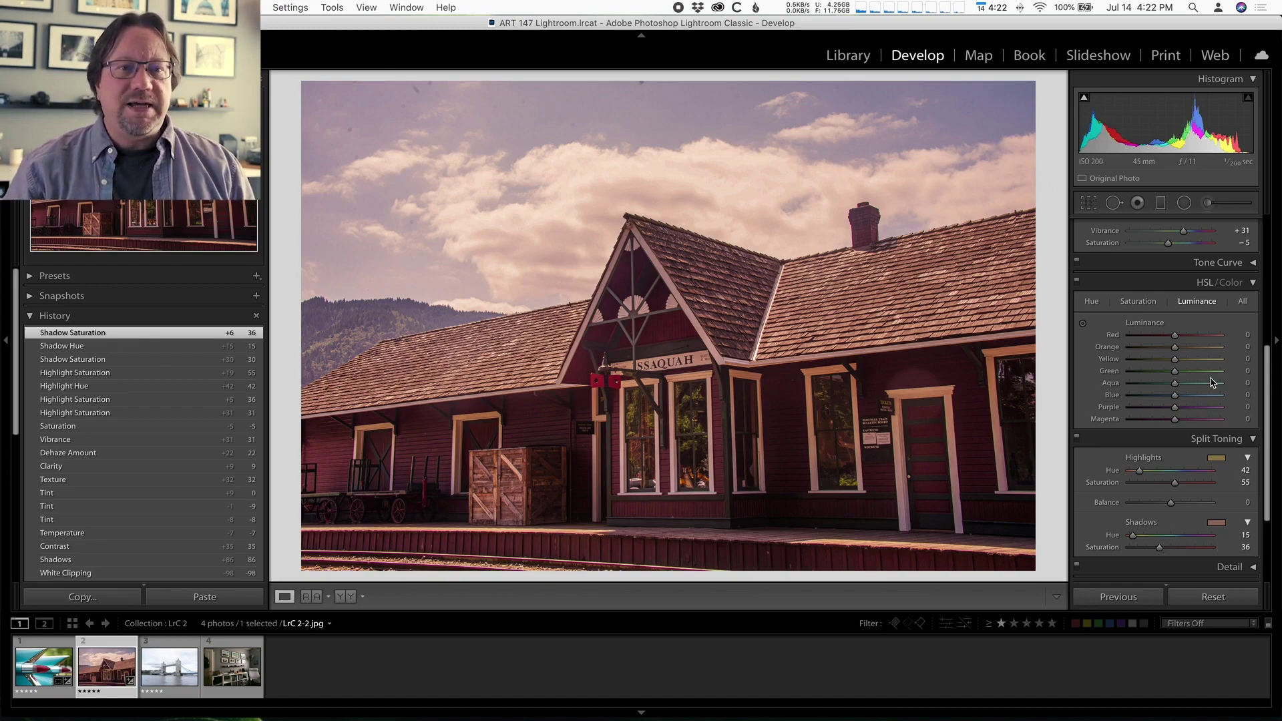
pyautogui.scroll(8, 1211, 383)
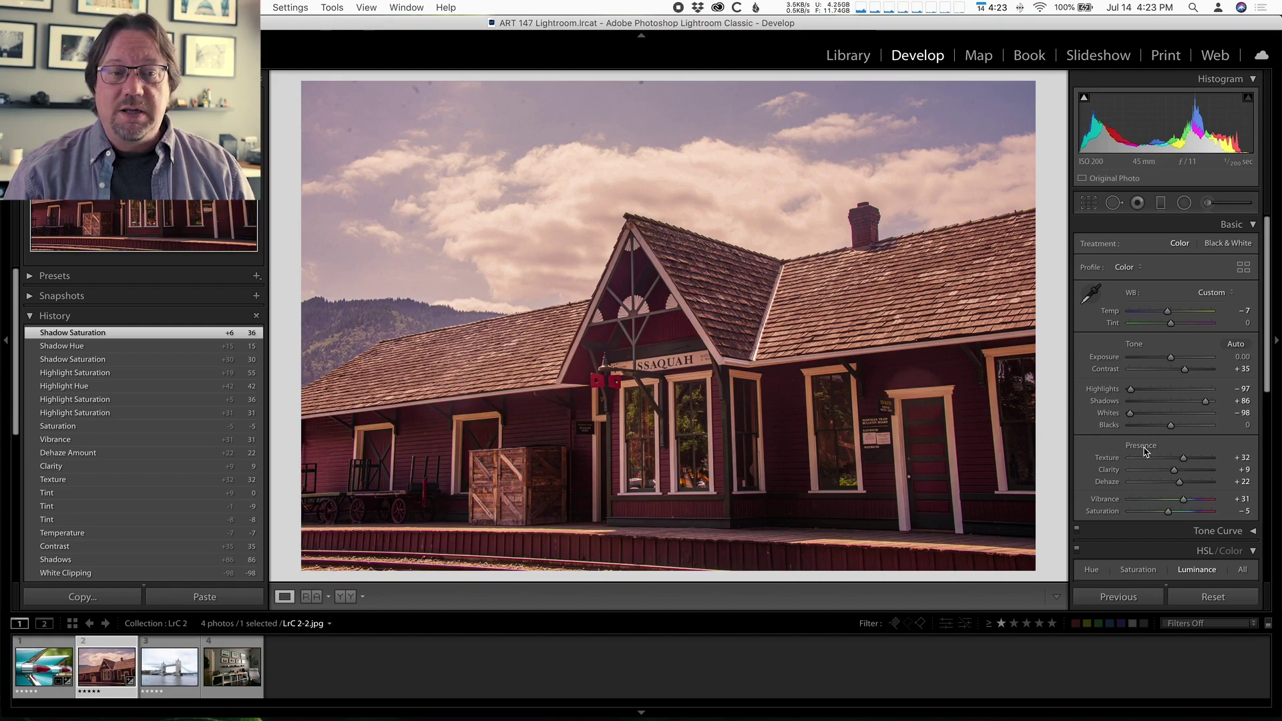
pyautogui.doubleClick(1141, 448)
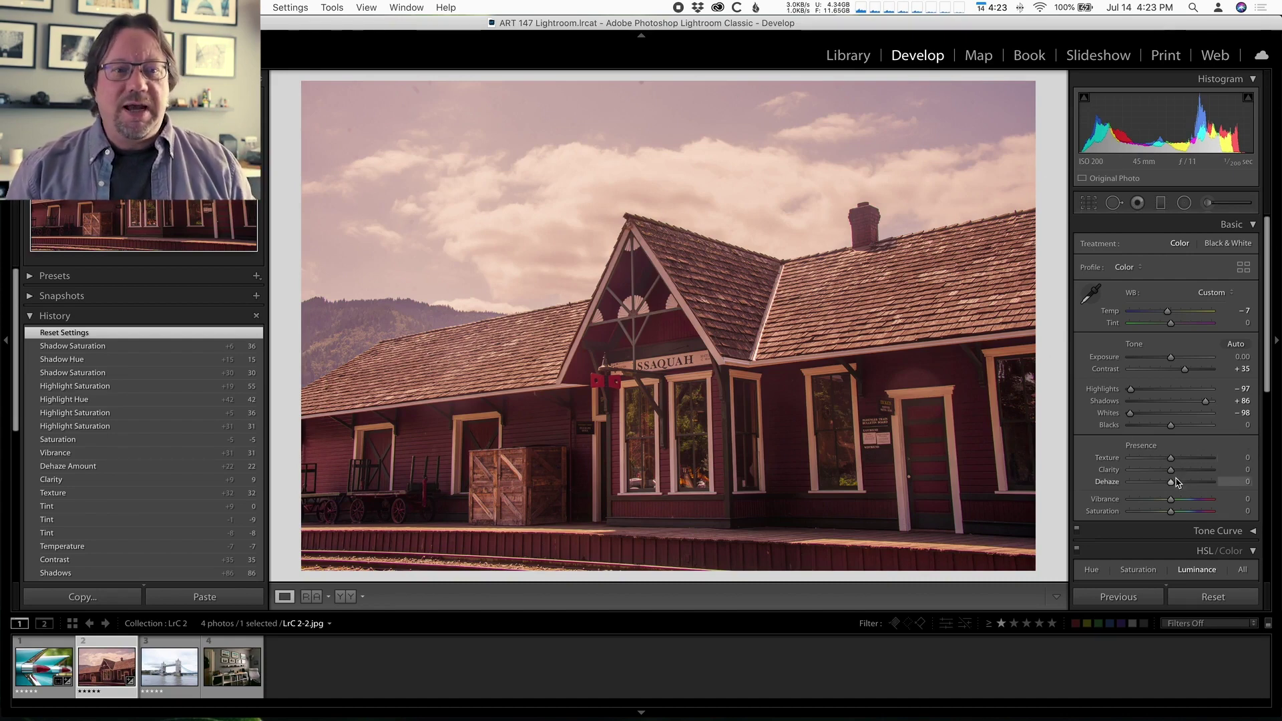
# Step: Lower Dehaze to -21 for a soft, hazy look
pyautogui.moveTo(1172, 484)
pyautogui.mouseDown()
pyautogui.moveTo(1046, 487)
pyautogui.moveTo(1267, 493)
pyautogui.moveTo(1162, 485)
pyautogui.mouseUp()
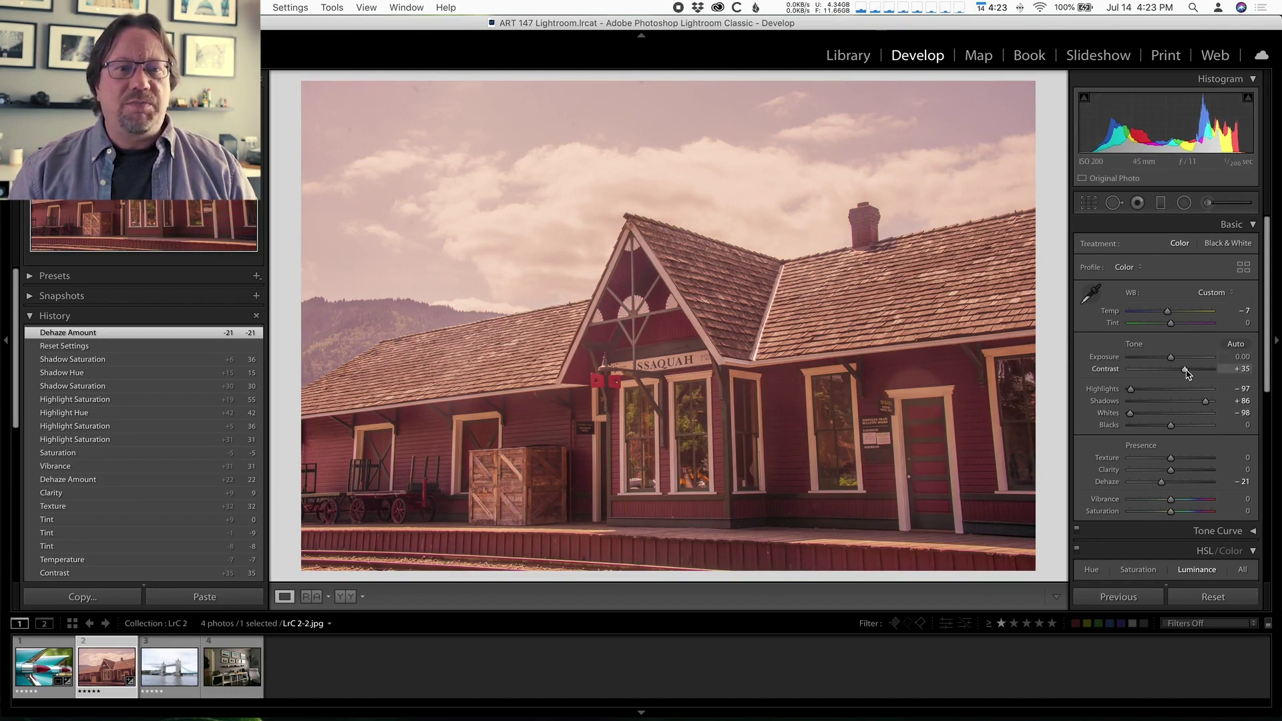
pyautogui.click(1185, 370)
# Step: Lower Contrast from +35 to +17 for a flatter look
pyautogui.moveTo(1186, 372); pyautogui.dragTo(1179, 372)
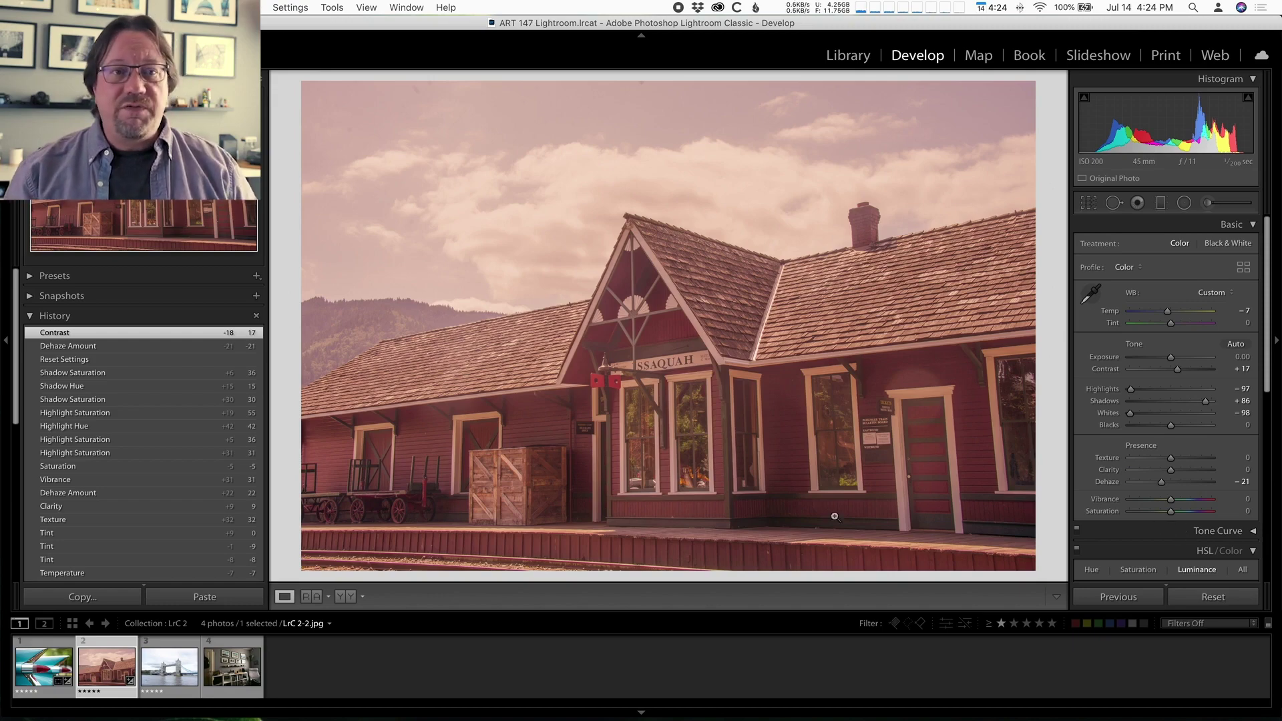
# Step: Switch to the Tower Bridge photo LrC 2-3.jpg
pyautogui.click(170, 666)
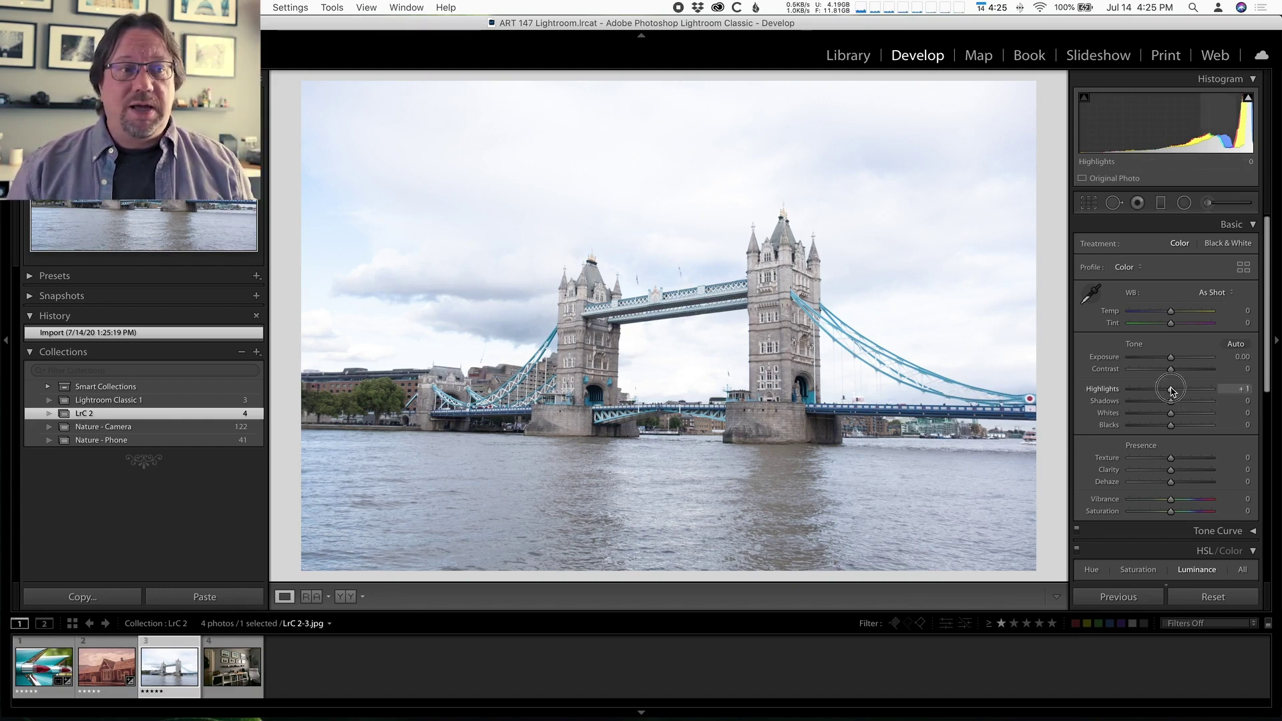
# Step: Drop Highlights to -78, Whites to -84 and HSL Blue Luminance to -64 to deepen the sky
pyautogui.moveTo(1171, 390); pyautogui.dragTo(1139, 414)
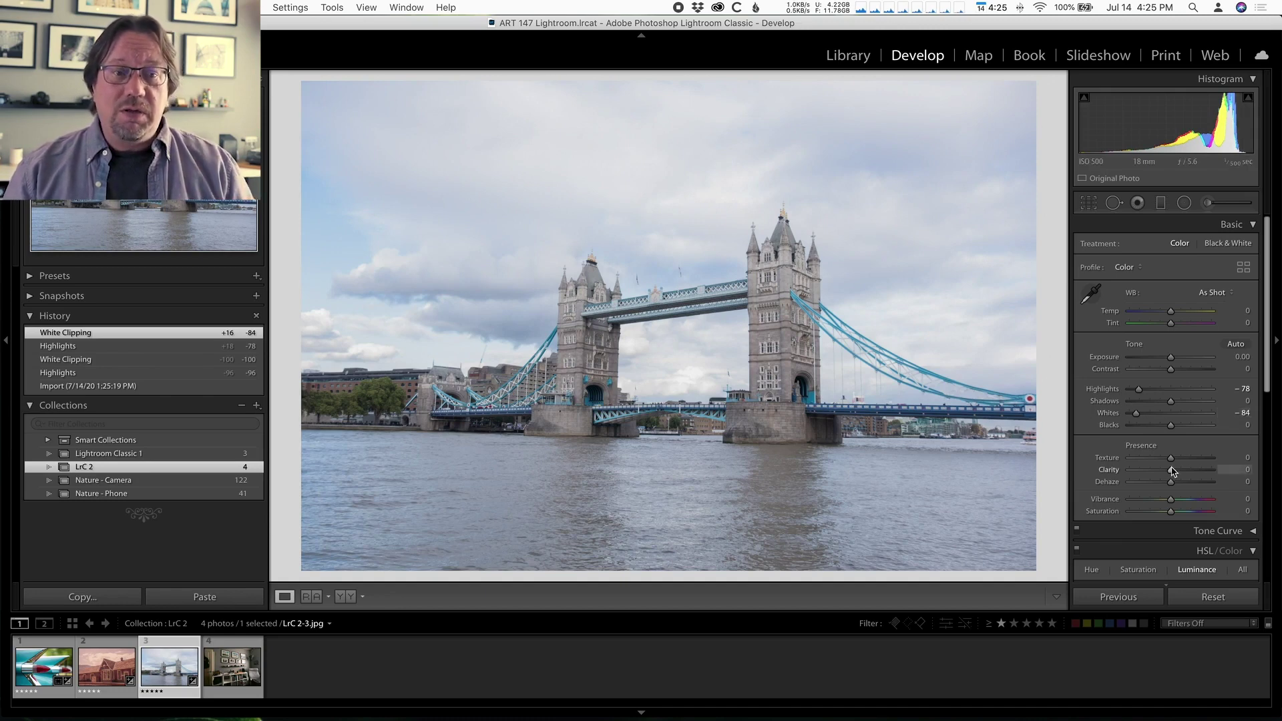
pyautogui.scroll(-3, 1176, 476)
pyautogui.scroll(-3, 1177, 475)
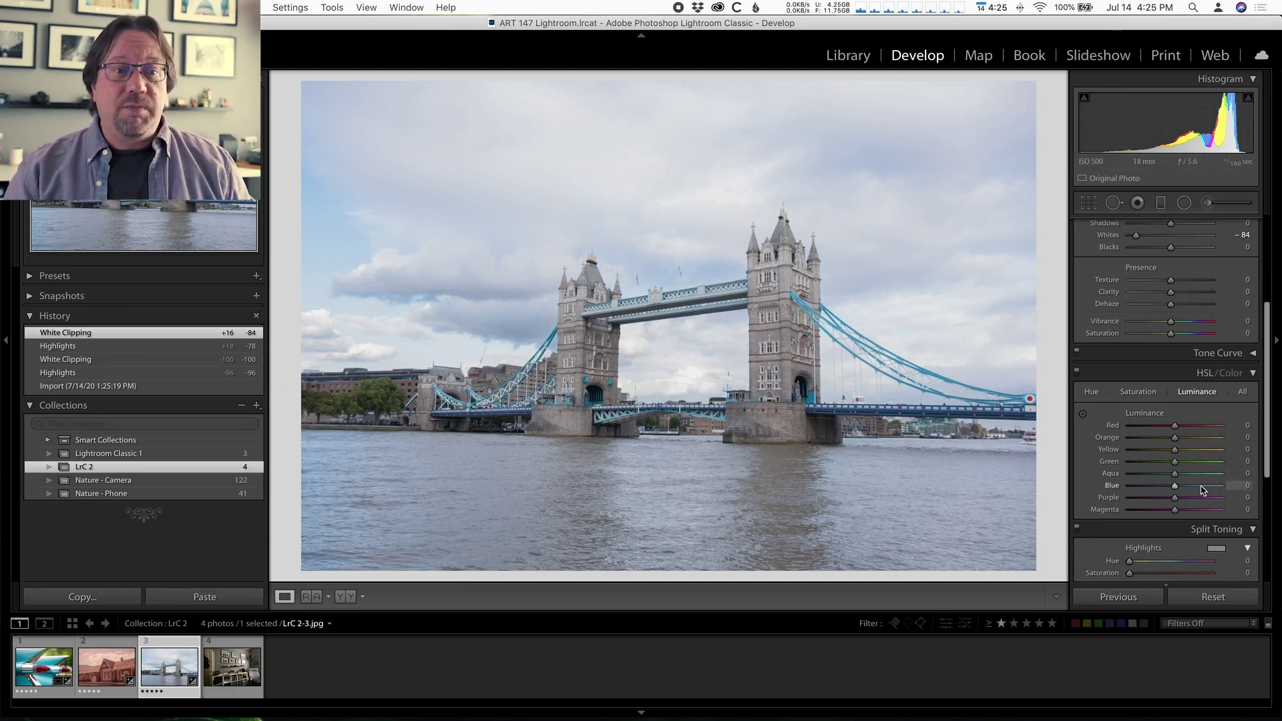
pyautogui.moveTo(1175, 486); pyautogui.dragTo(1147, 488)
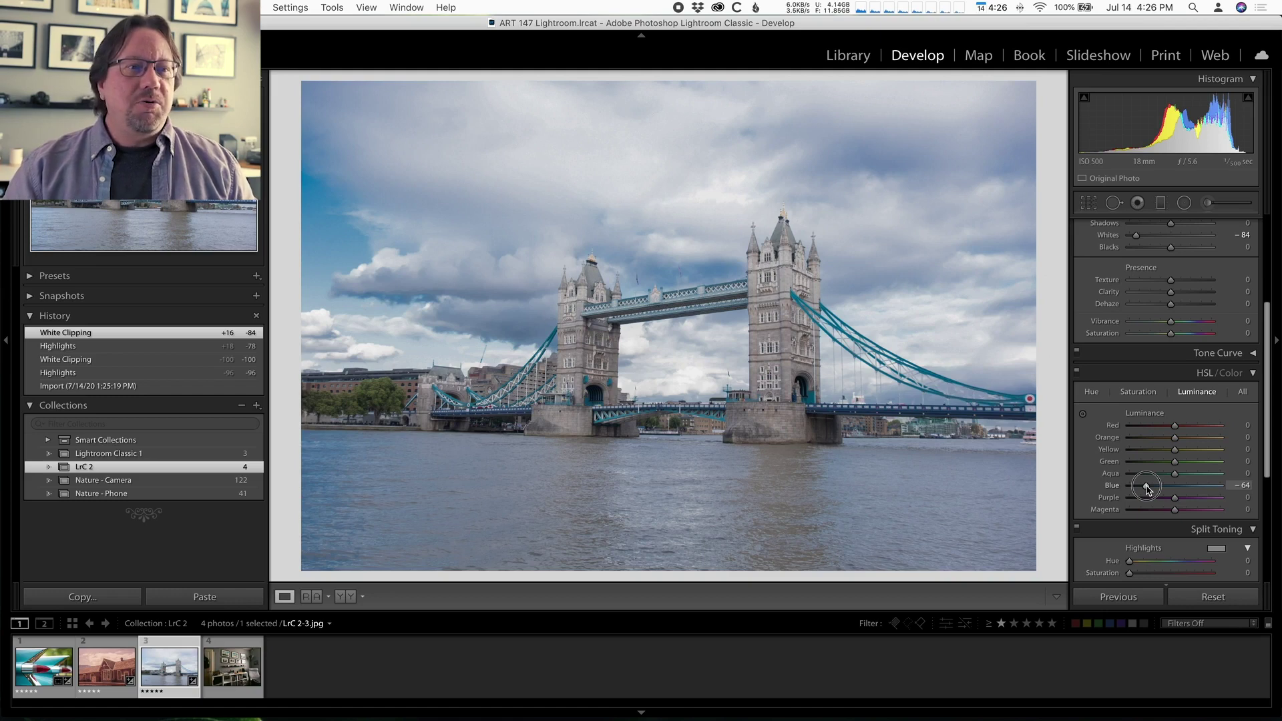
pyautogui.moveTo(1147, 488); pyautogui.dragTo(1147, 489)
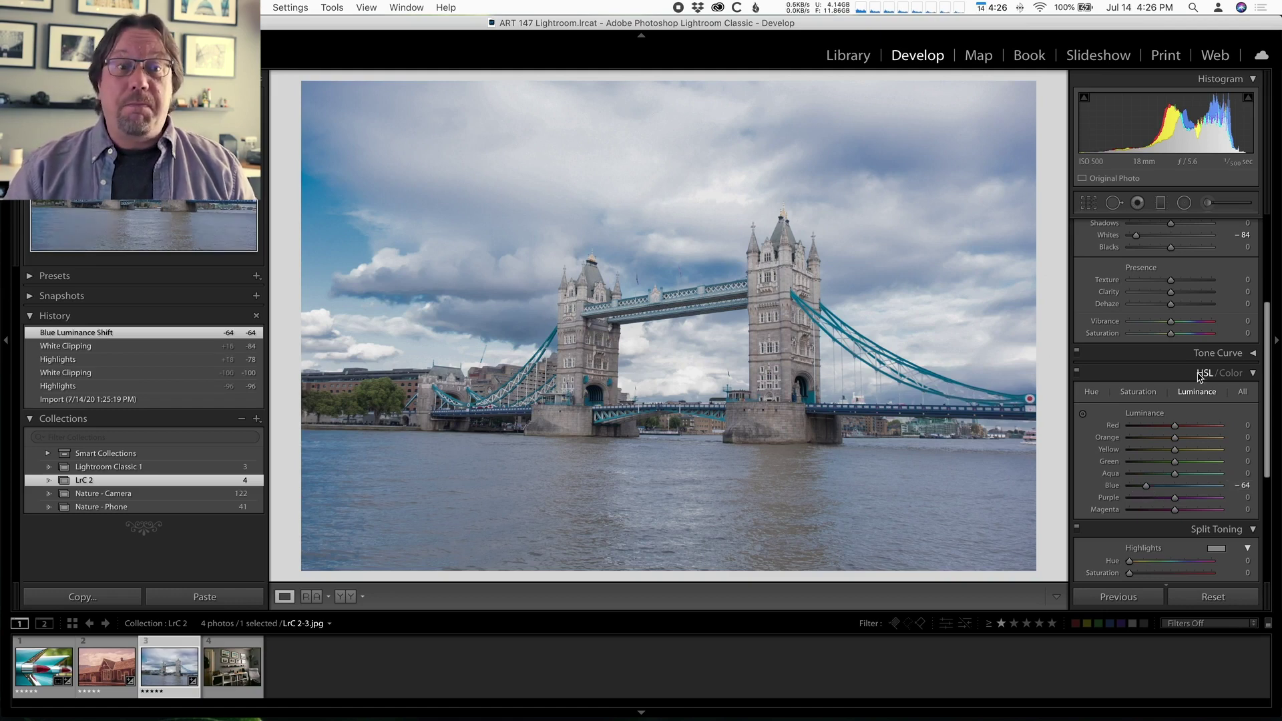
pyautogui.scroll(2, 1204, 364)
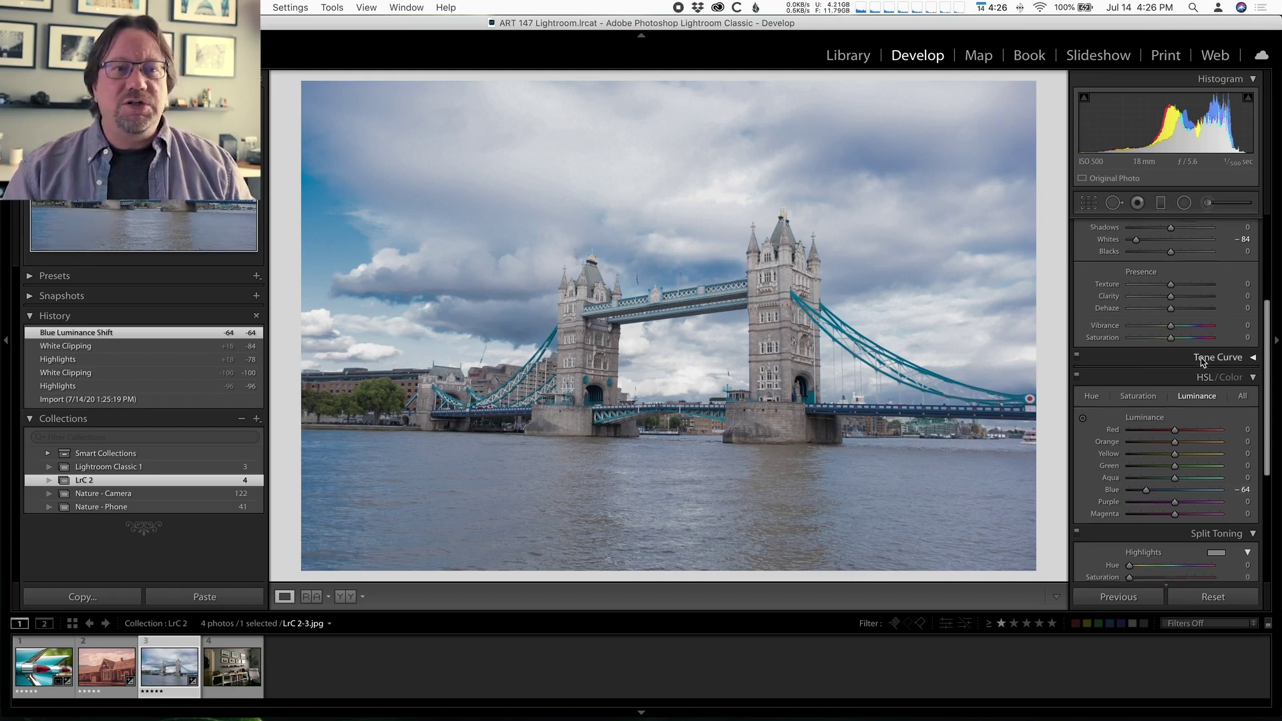
pyautogui.scroll(2, 1205, 364)
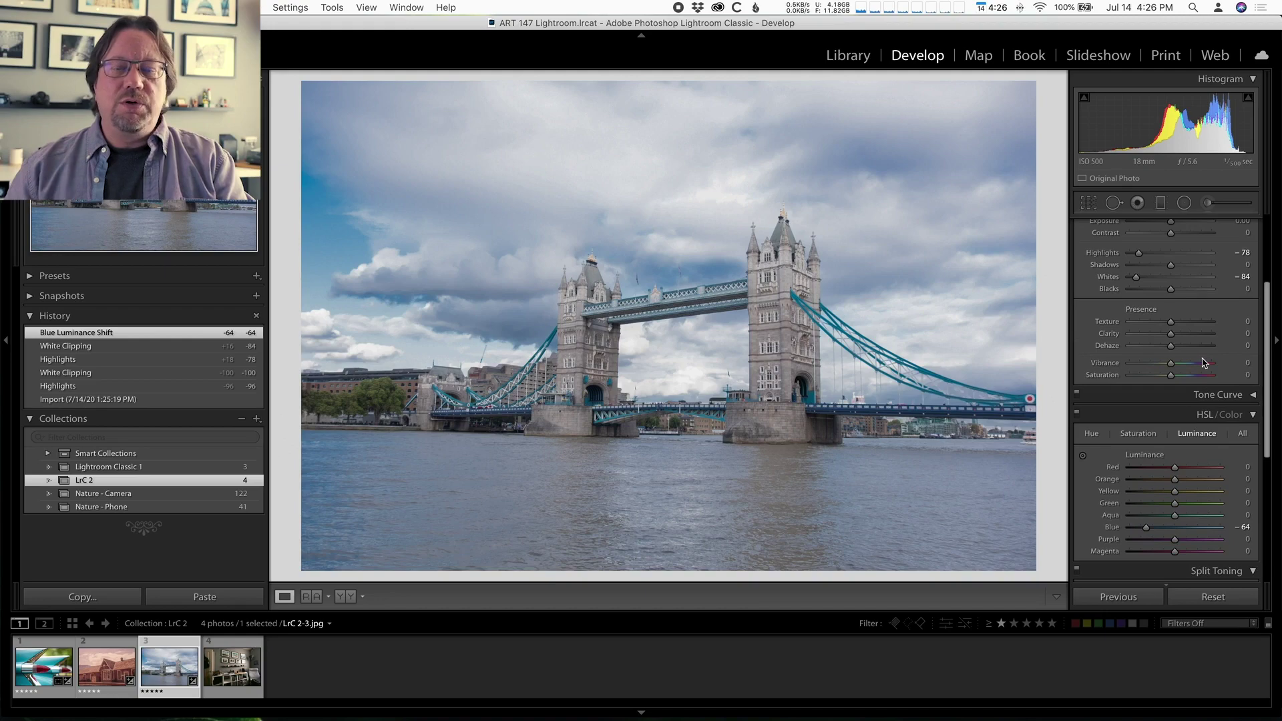
pyautogui.press('\\')
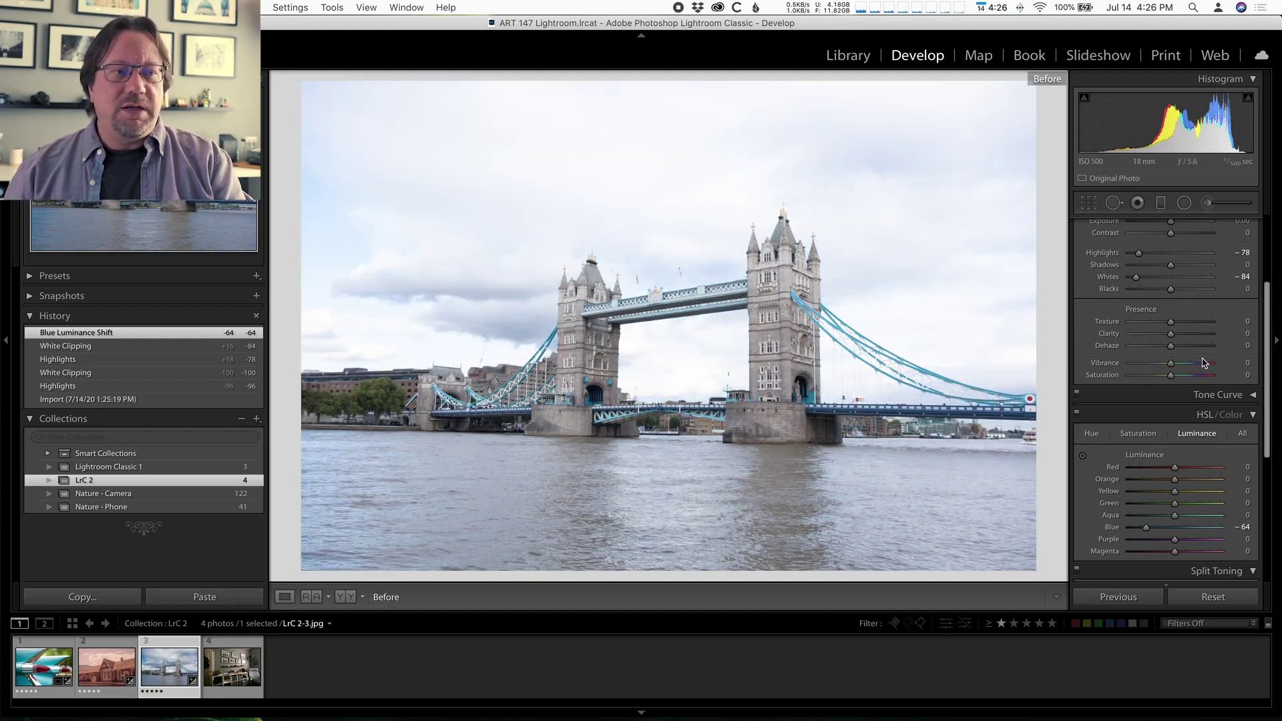
pyautogui.press('\\')
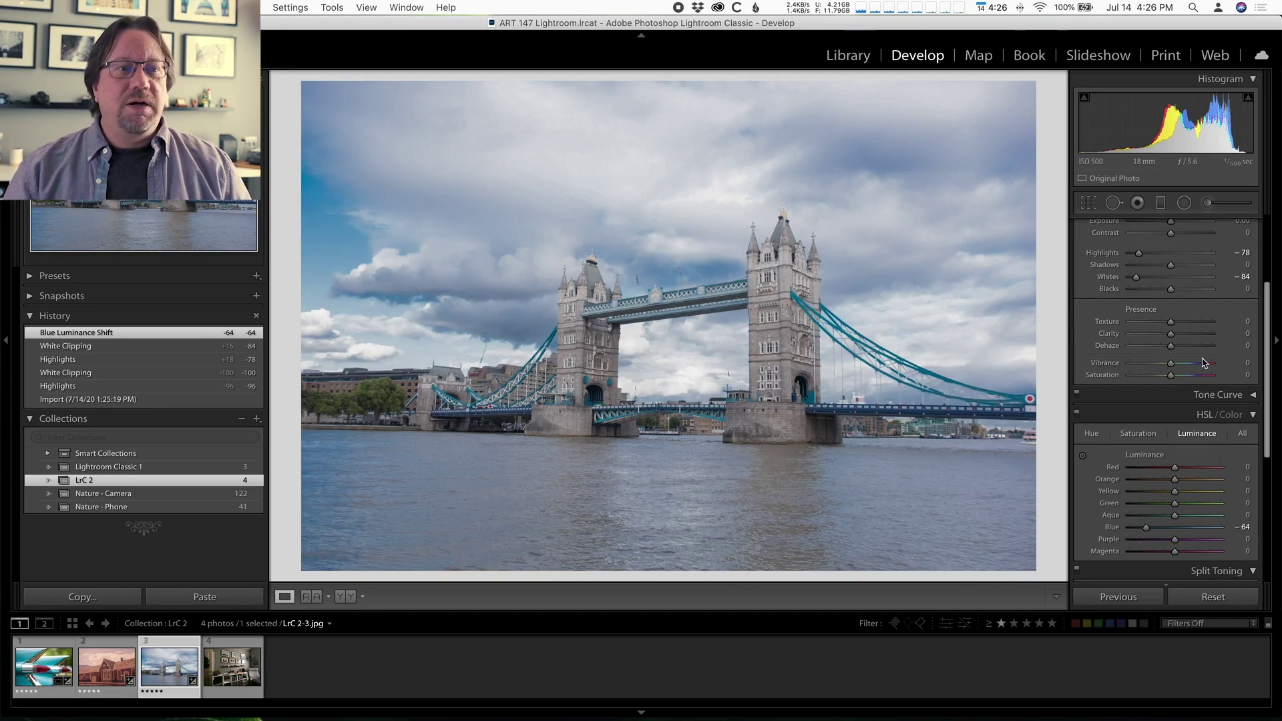
pyautogui.scroll(3, 1203, 362)
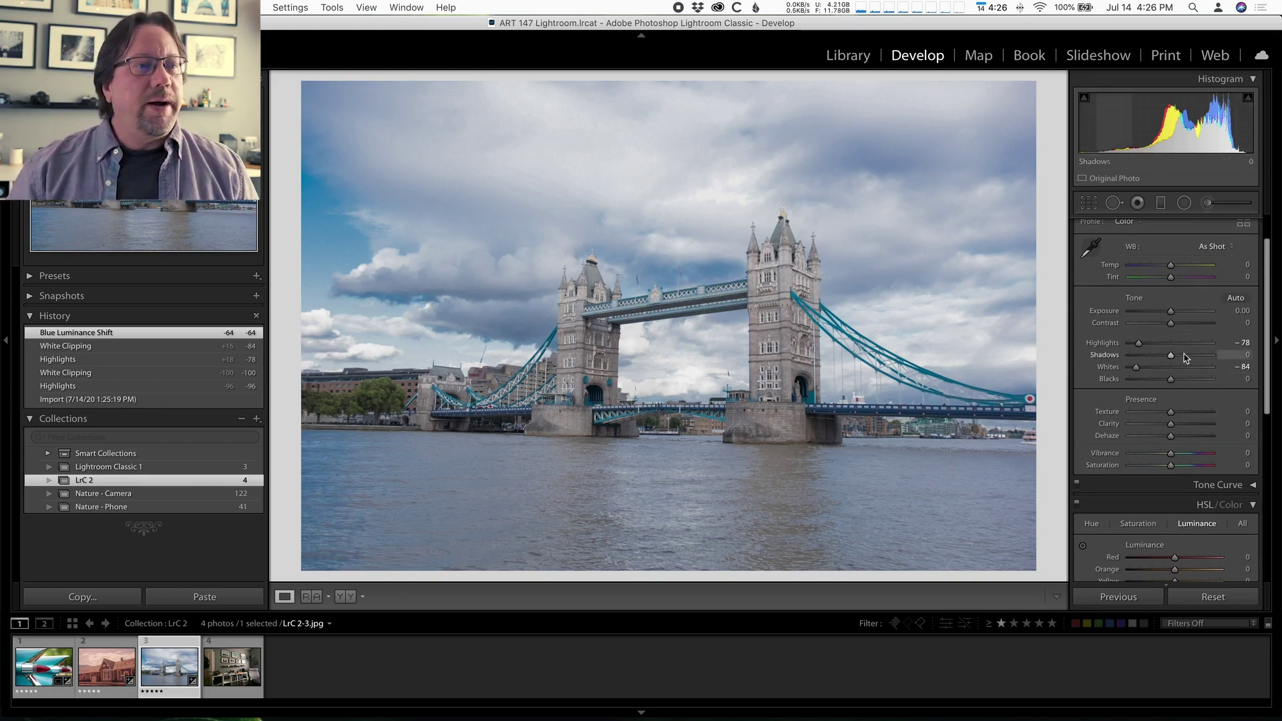
# Step: Set Contrast +19, Texture +25, Clarity +16 and Dehaze +17 on the bridge photo
pyautogui.click(1171, 324)
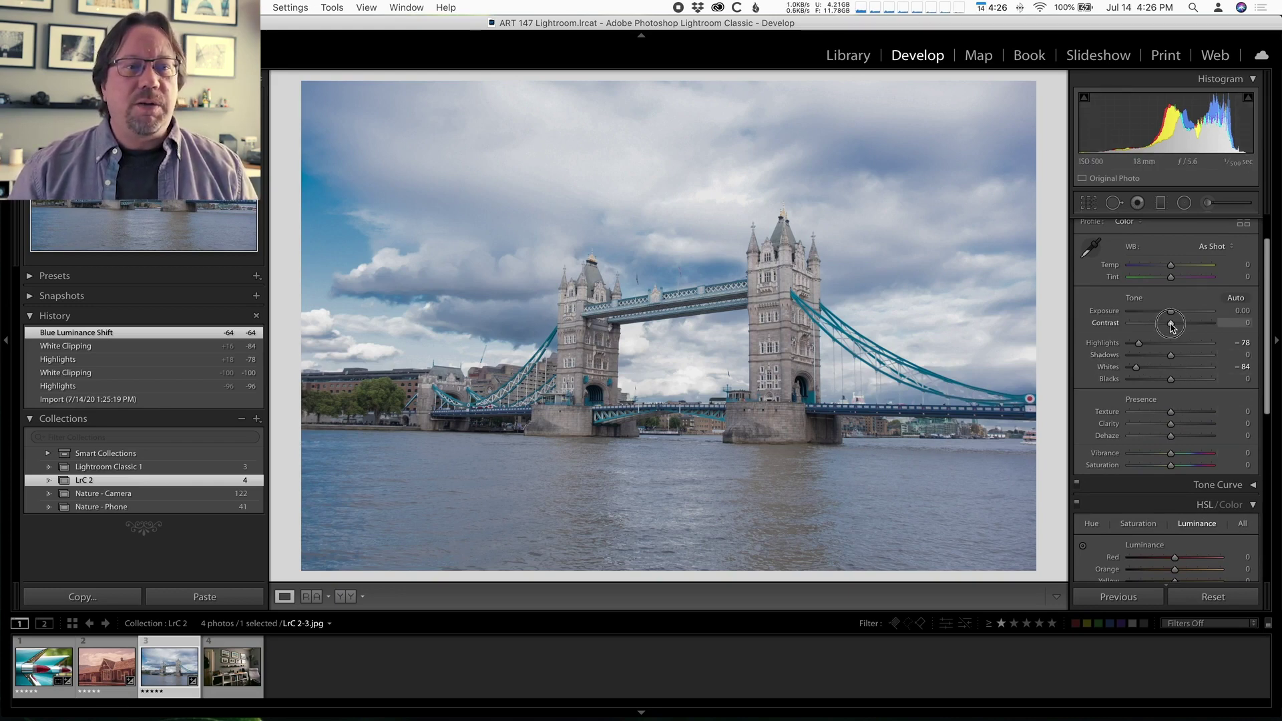
pyautogui.moveTo(1171, 324); pyautogui.dragTo(1178, 326)
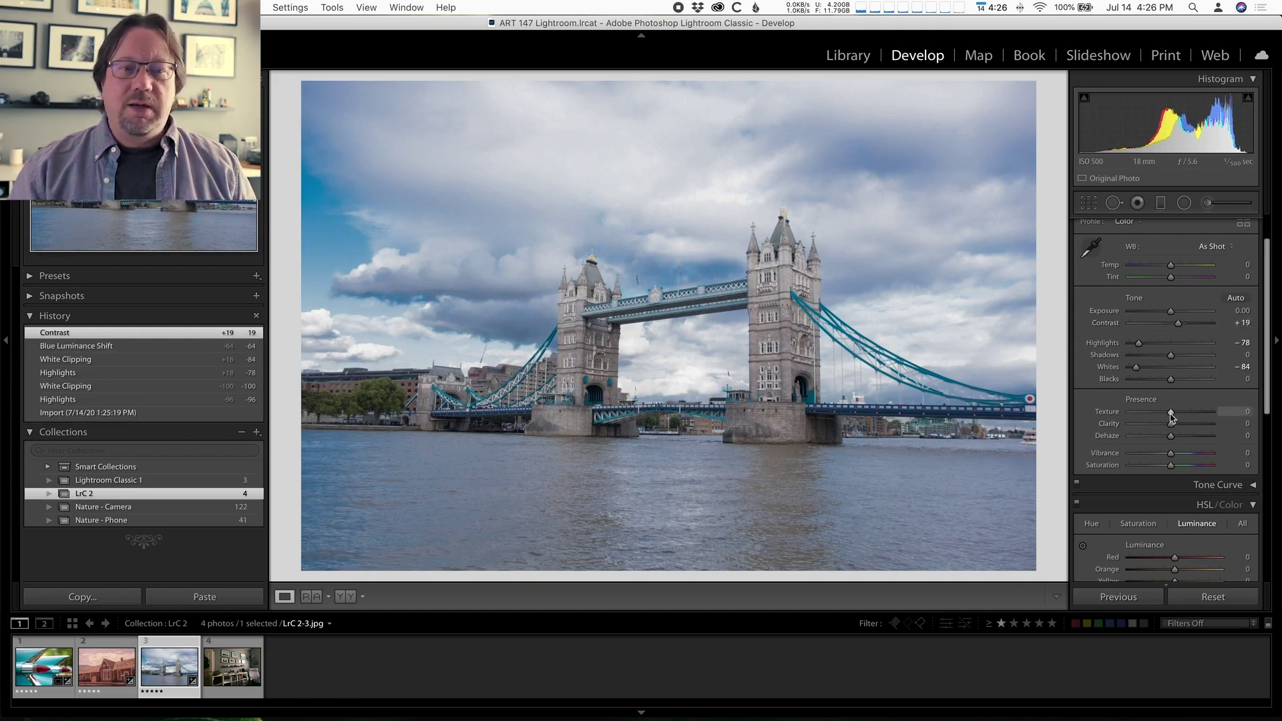
pyautogui.moveTo(1171, 417)
pyautogui.mouseDown()
pyautogui.moveTo(1186, 430)
pyautogui.moveTo(1266, 432)
pyautogui.moveTo(1179, 418)
pyautogui.mouseUp()
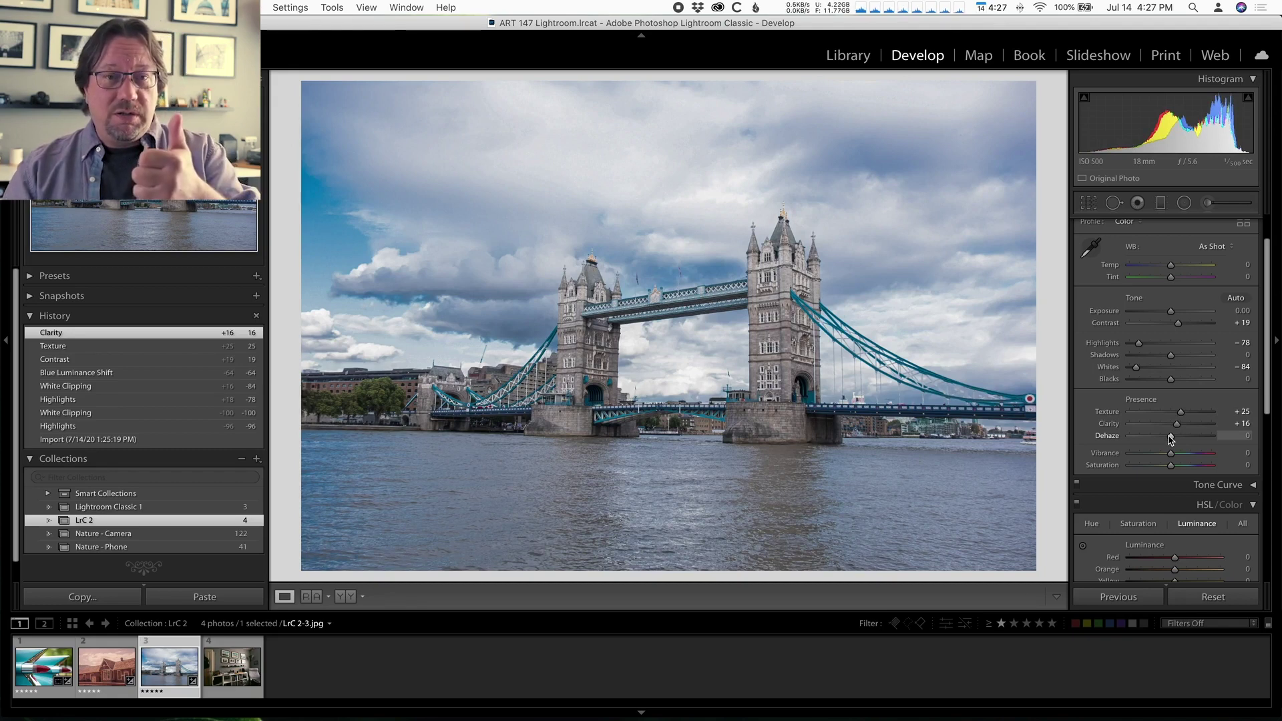
pyautogui.moveTo(1170, 437)
pyautogui.mouseDown()
pyautogui.moveTo(1210, 444)
pyautogui.moveTo(1176, 441)
pyautogui.mouseUp()
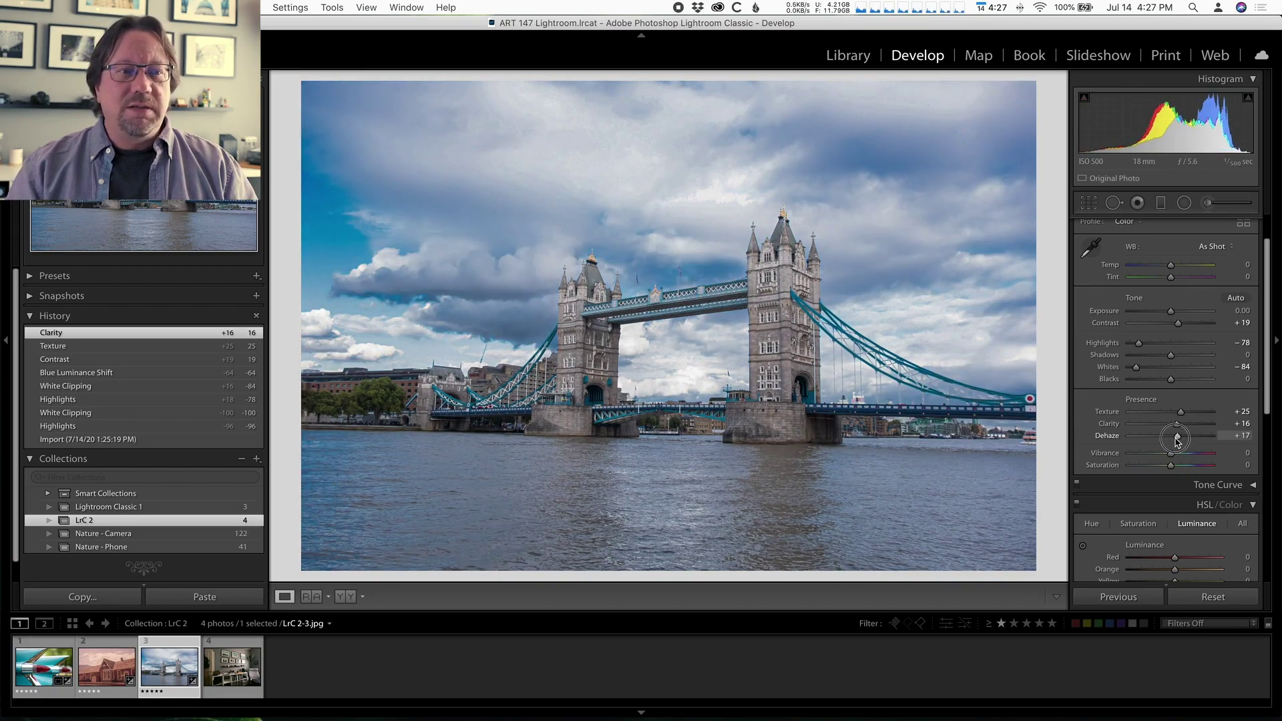
pyautogui.moveTo(1177, 440); pyautogui.dragTo(1177, 440)
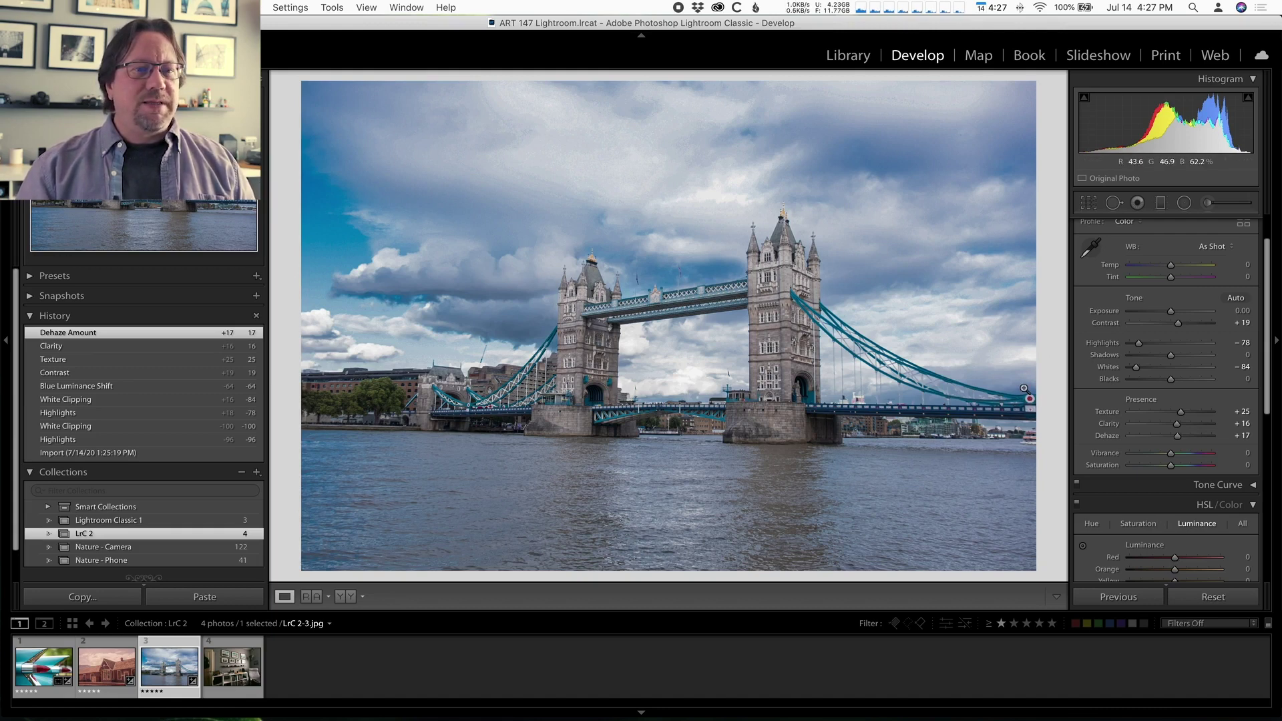
# Step: Rotate the bridge photo slightly with Crop & Straighten and apply the crop
pyautogui.click(1089, 203)
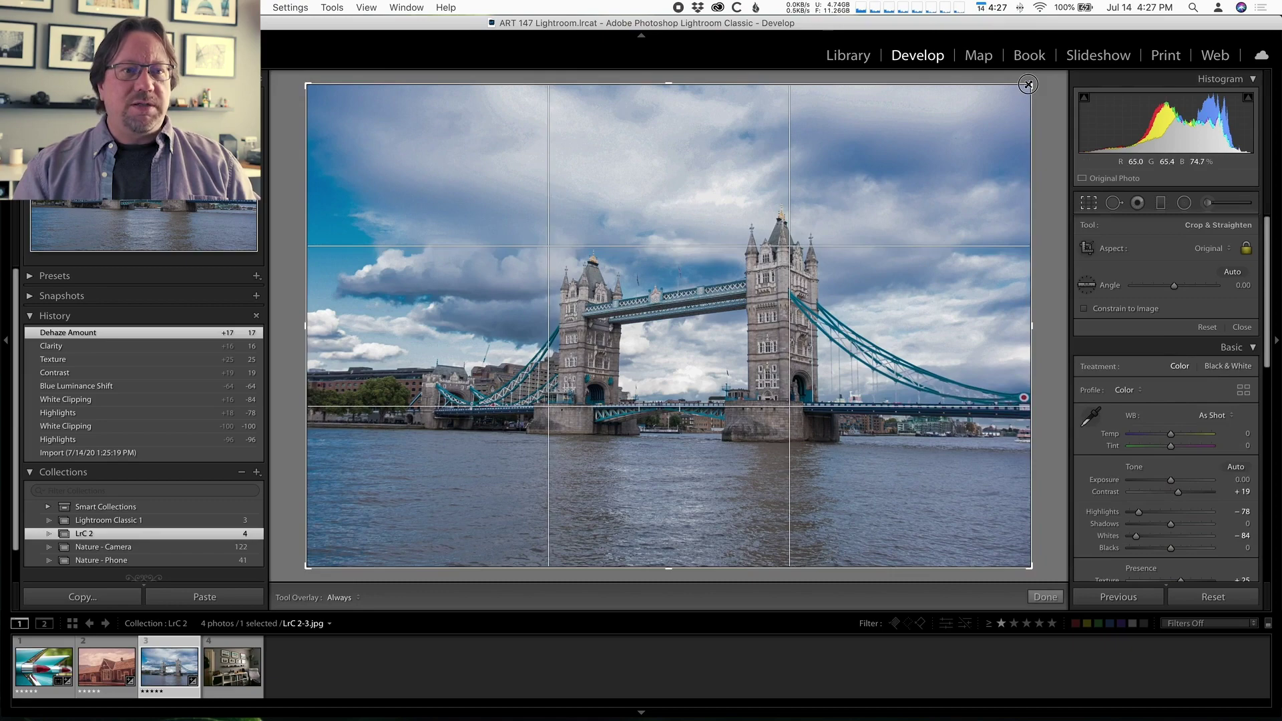
pyautogui.moveTo(1028, 85); pyautogui.dragTo(1021, 88)
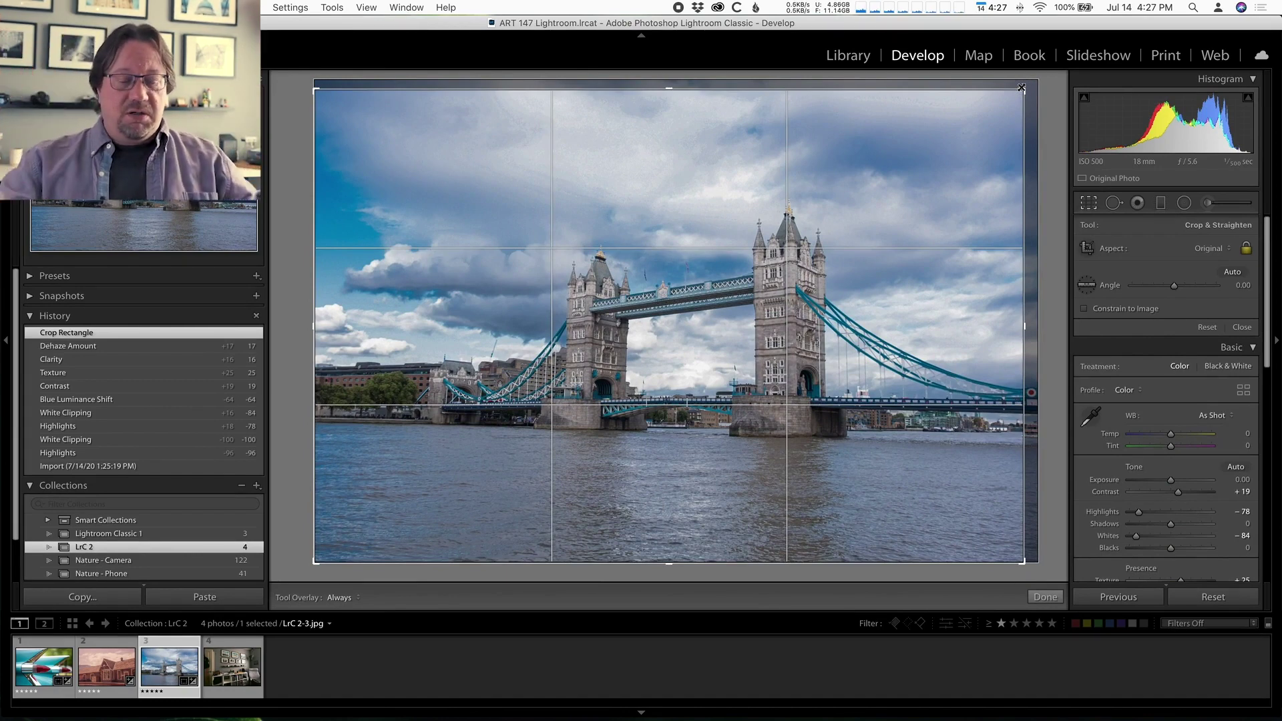
pyautogui.press('Return')
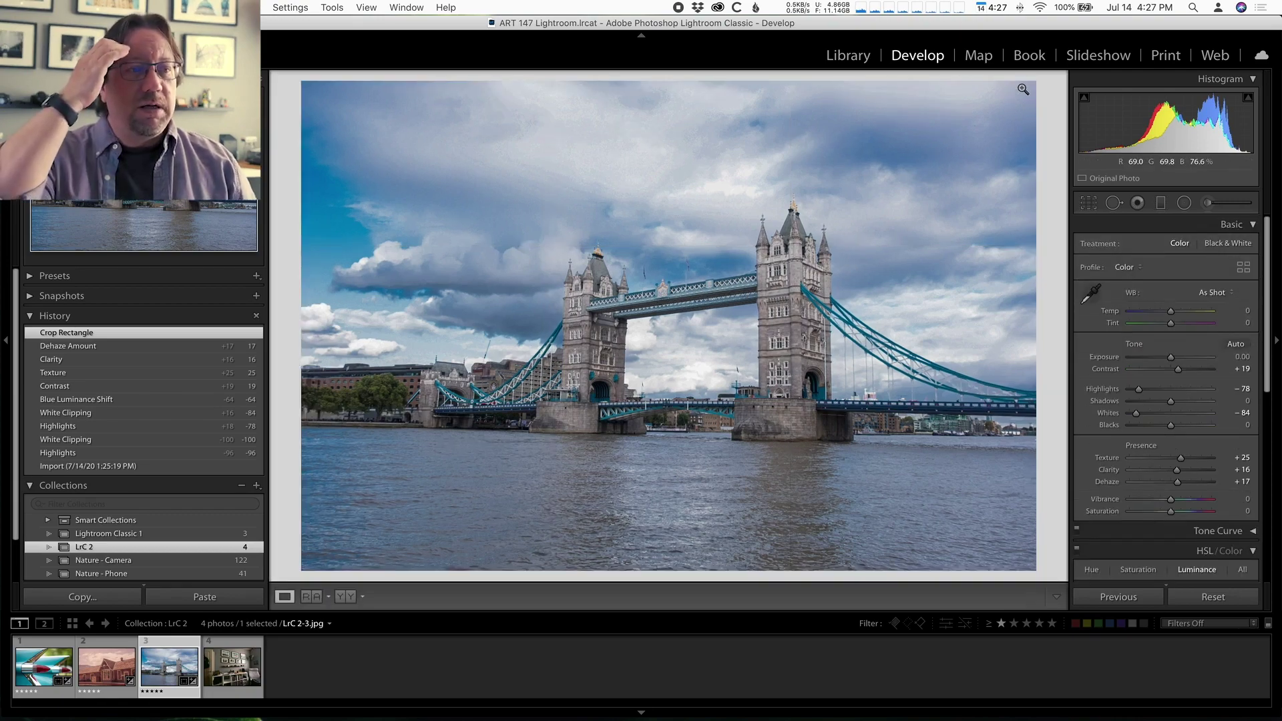
pyautogui.press('r')
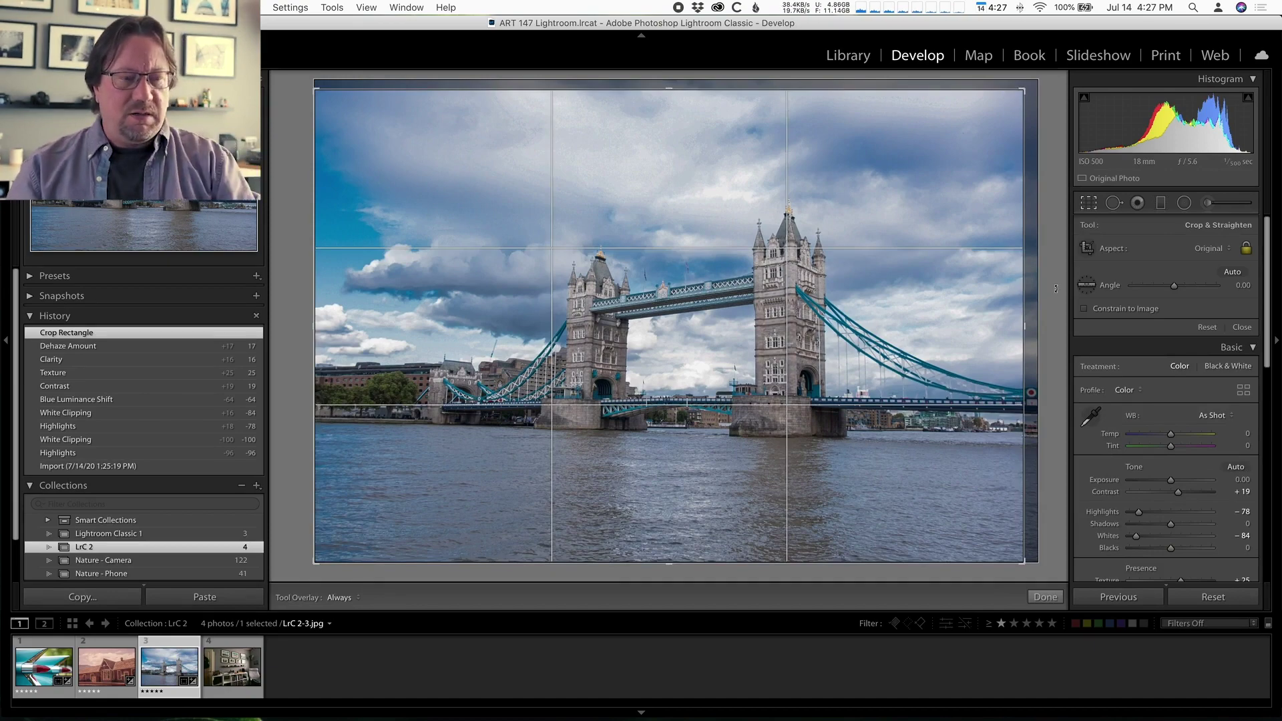
pyautogui.press('r')
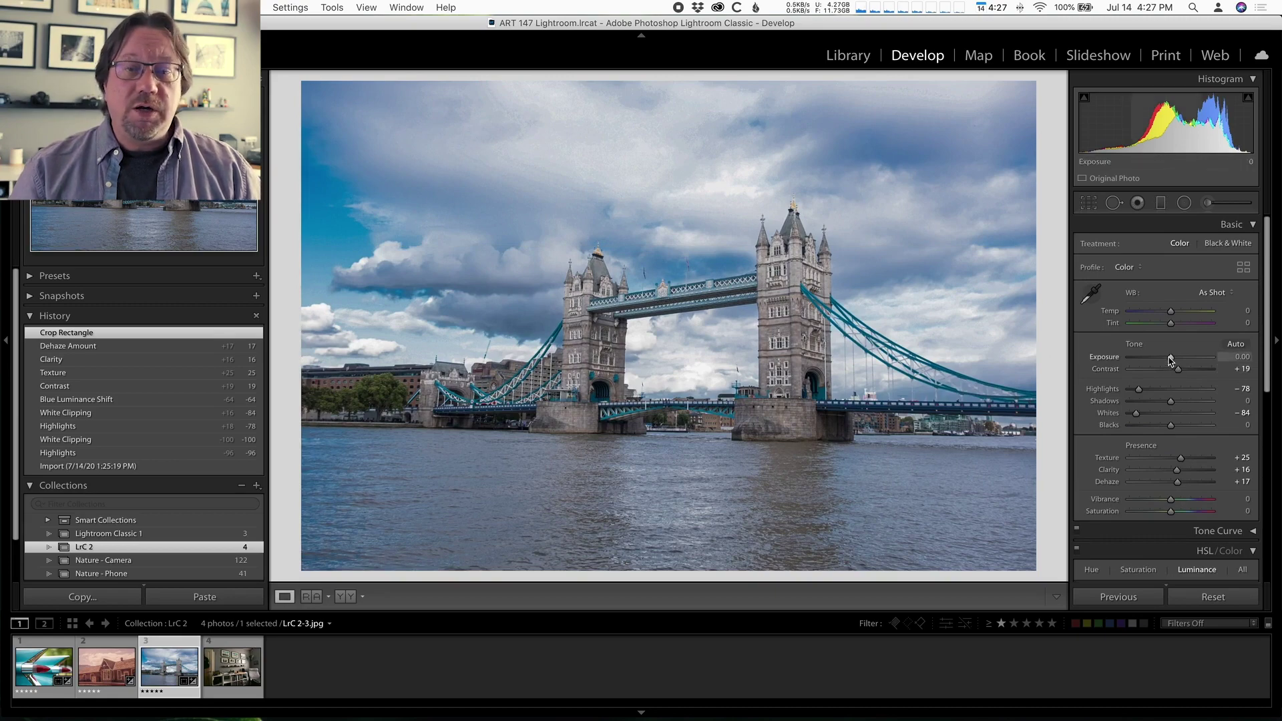
# Step: Set Exposure +0.50, Vibrance +25 and Saturation -8, then bring up the HSL Hue sliders
pyautogui.moveTo(1169, 358); pyautogui.dragTo(1174, 359)
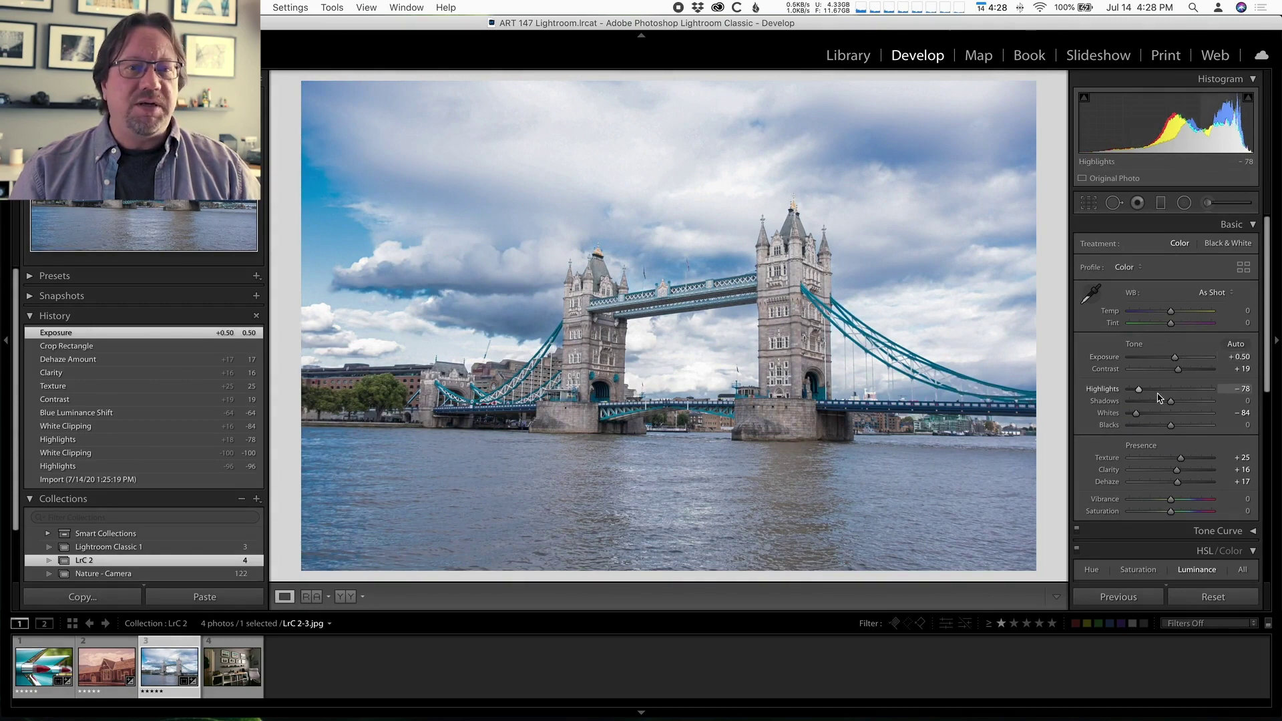
pyautogui.scroll(-1, 1158, 398)
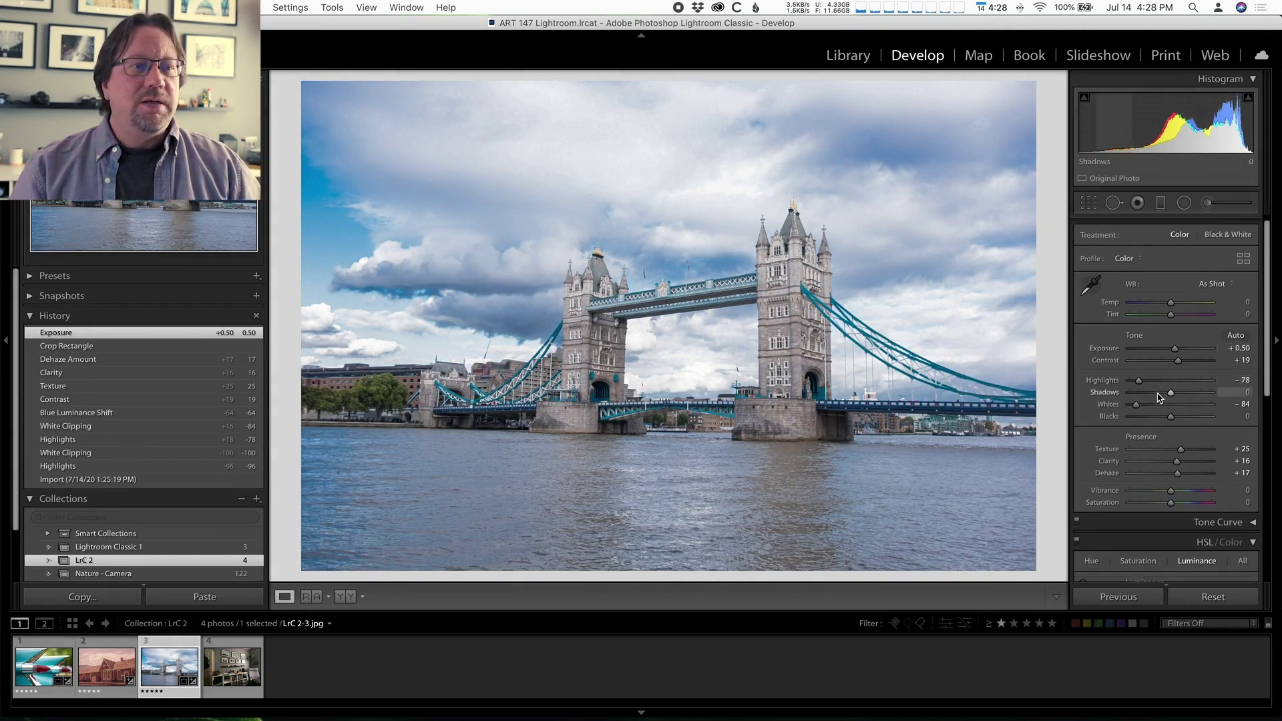
pyautogui.moveTo(1171, 492)
pyautogui.mouseDown()
pyautogui.moveTo(1182, 494)
pyautogui.moveTo(1169, 504)
pyautogui.mouseUp()
pyautogui.scroll(-5, 1182, 461)
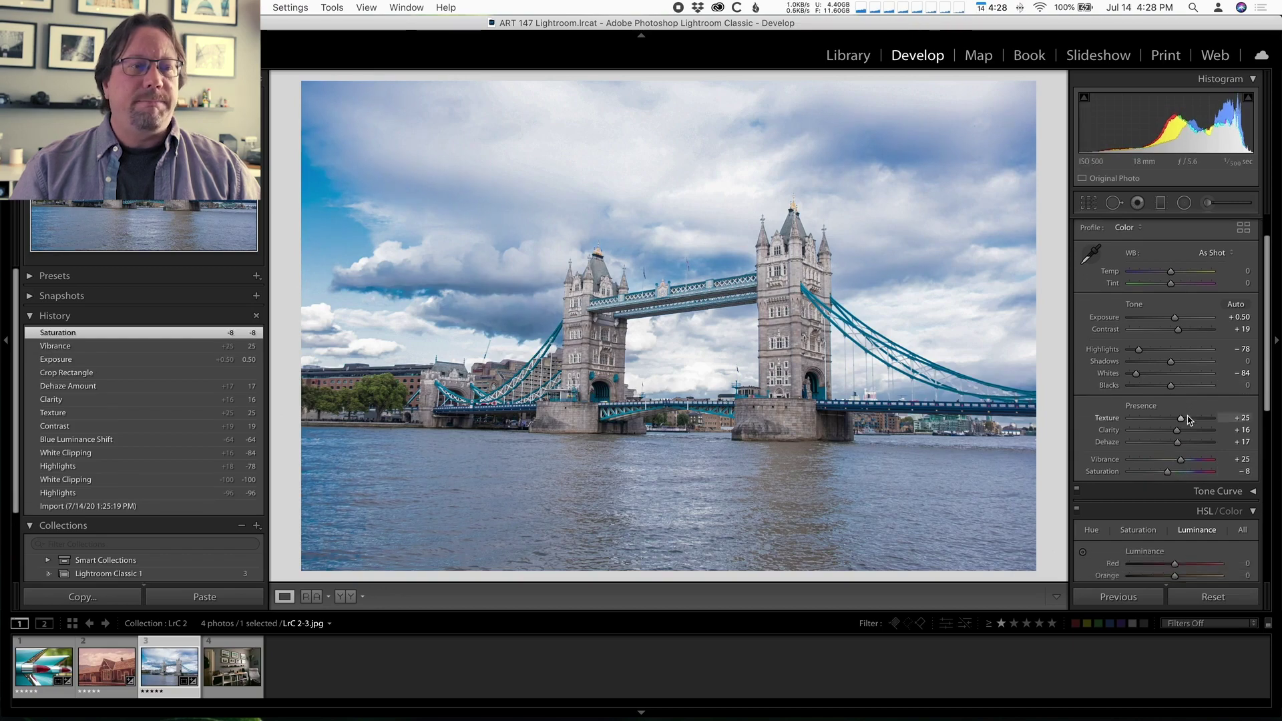
pyautogui.scroll(-3, 1191, 417)
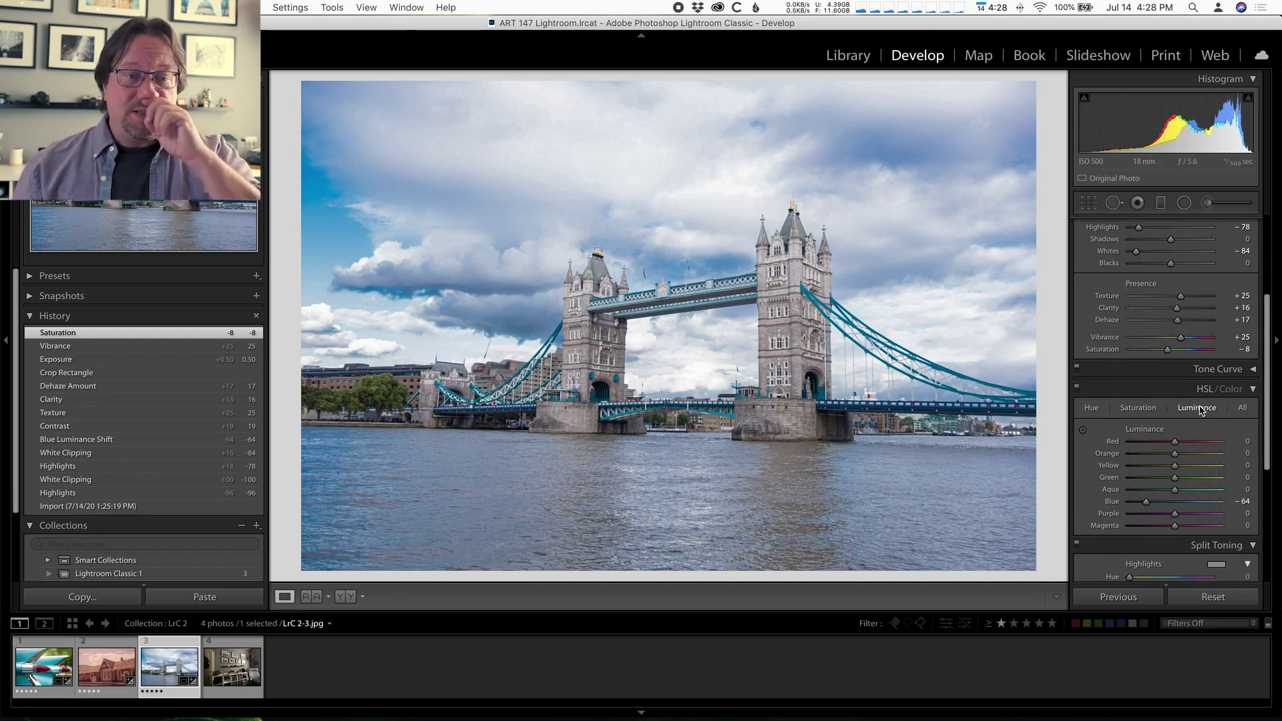
pyautogui.click(1089, 410)
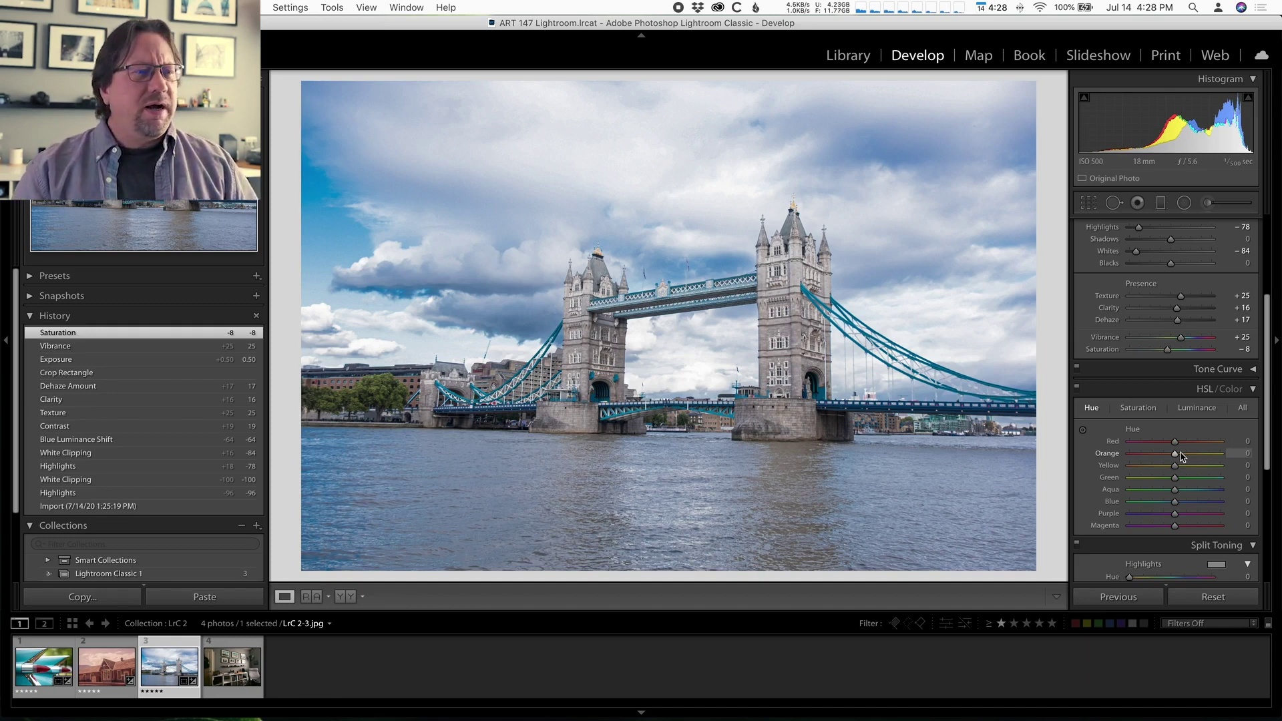
# Step: Shift hues Red −15, Orange −15, Yellow −17, Green +18, Aqua −13, Blue −17, then compare with the original
pyautogui.moveTo(1175, 444); pyautogui.dragTo(1171, 492)
pyautogui.moveTo(1175, 501); pyautogui.dragTo(1167, 502)
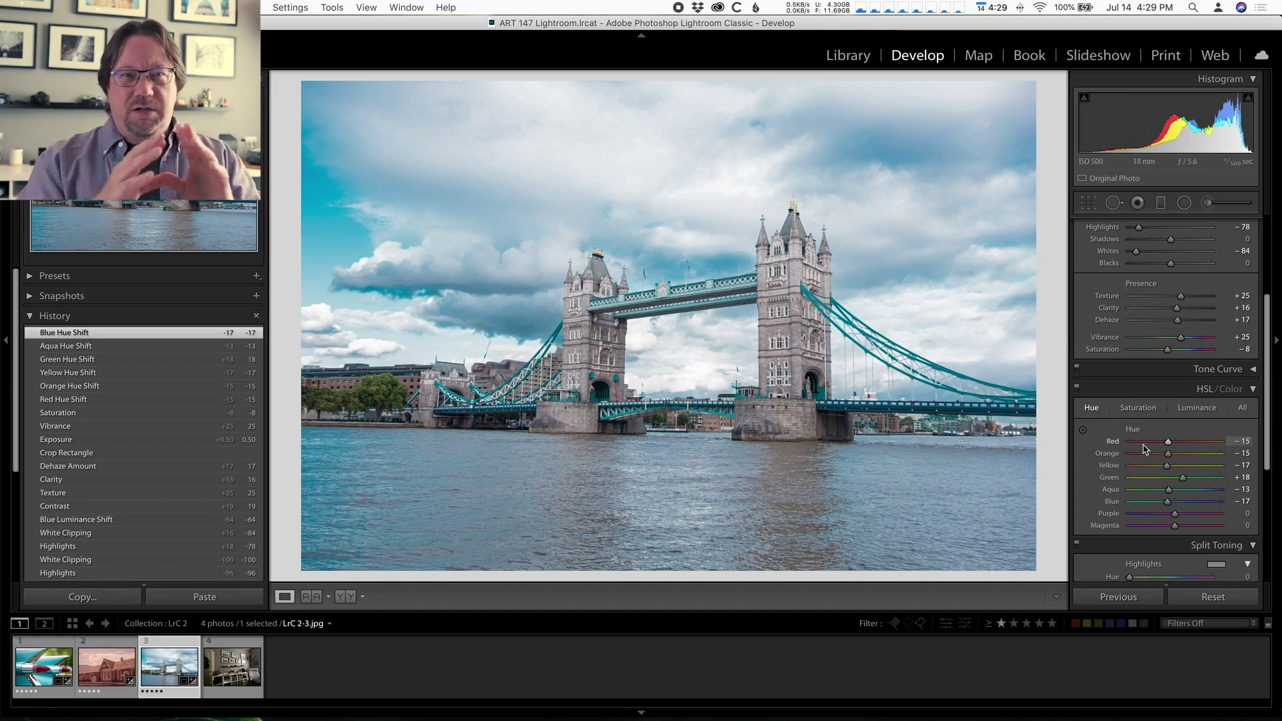
pyautogui.press('\\')
pyautogui.press('\\')
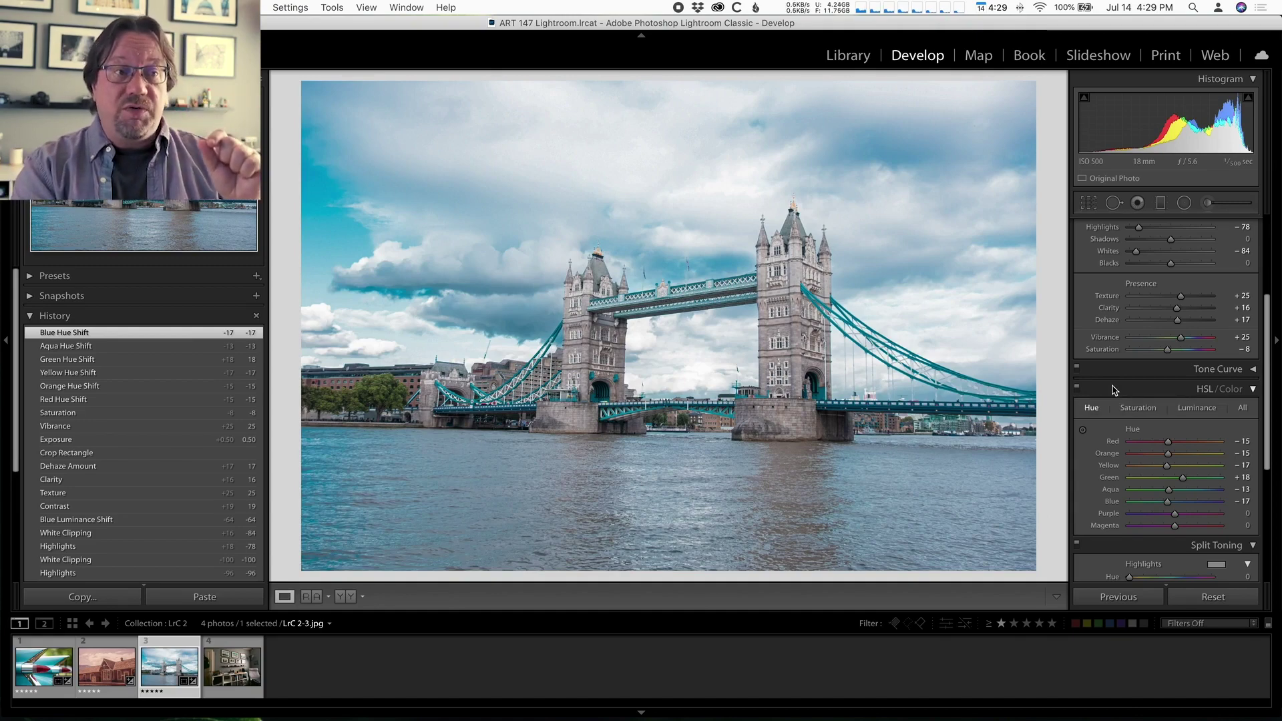
pyautogui.press('\\')
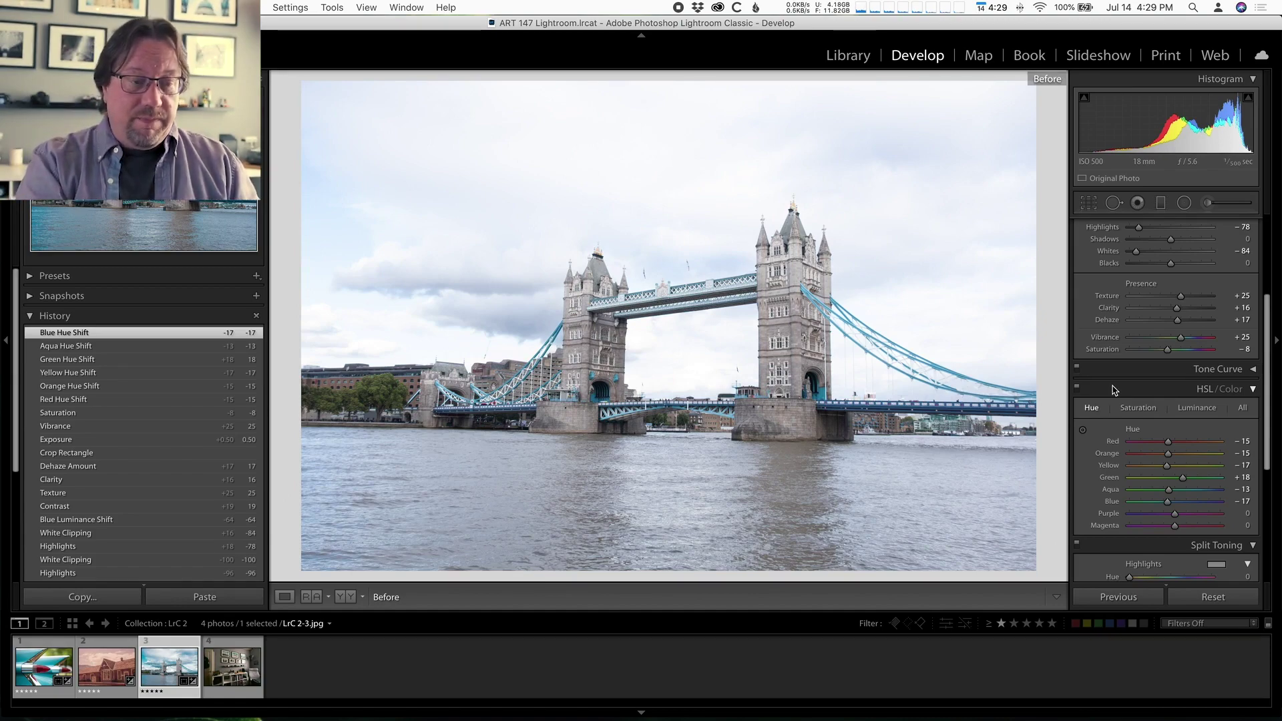
pyautogui.press('\\')
pyautogui.press('\\')
pyautogui.press('\\')
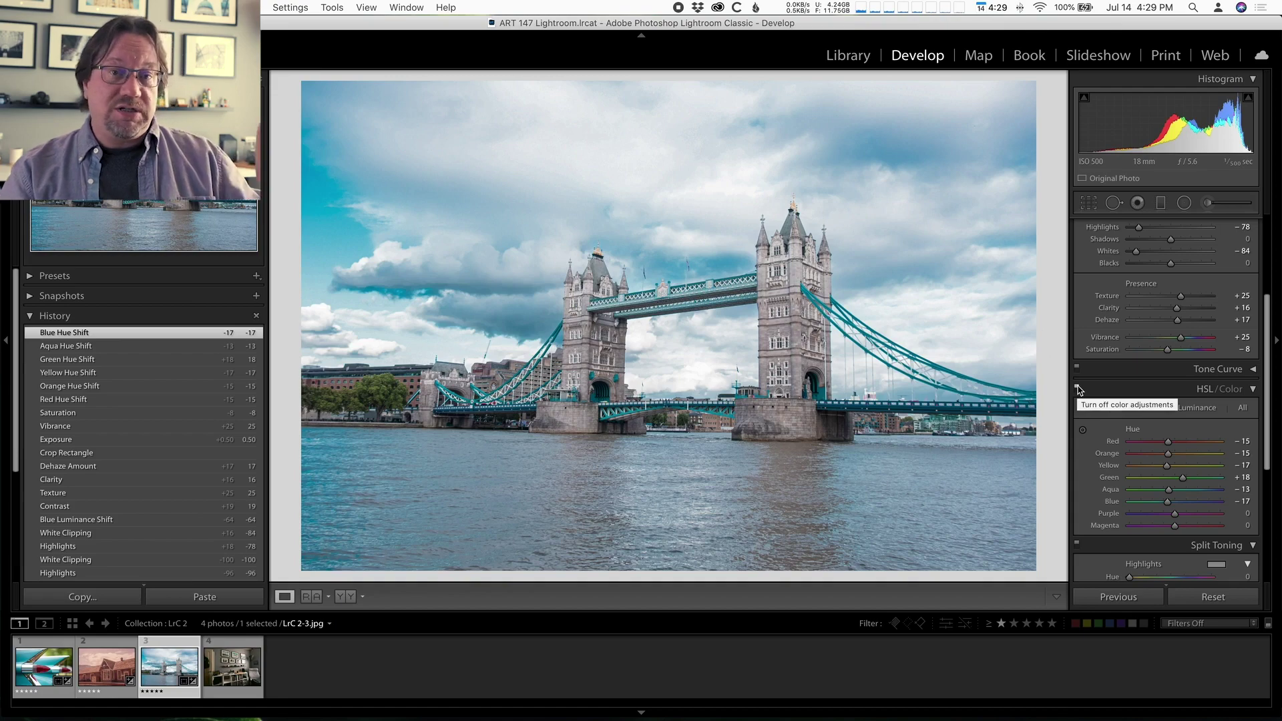
pyautogui.click(1077, 389)
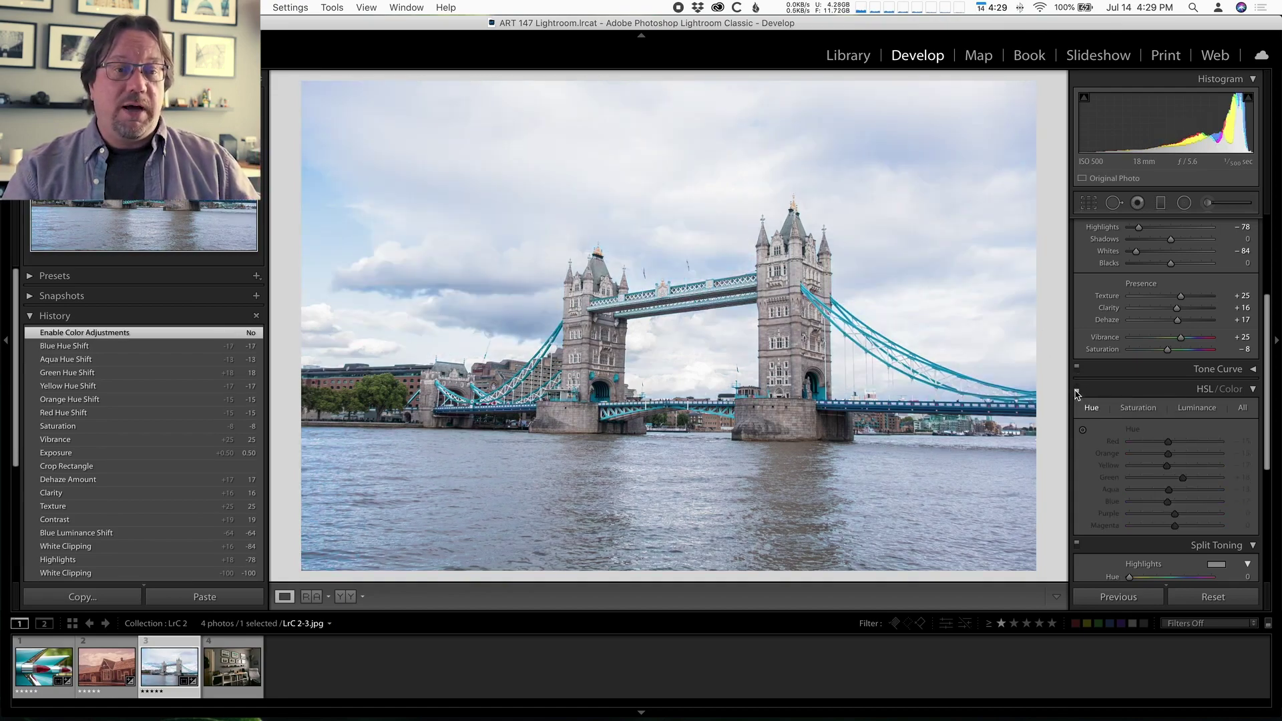
pyautogui.click(1077, 388)
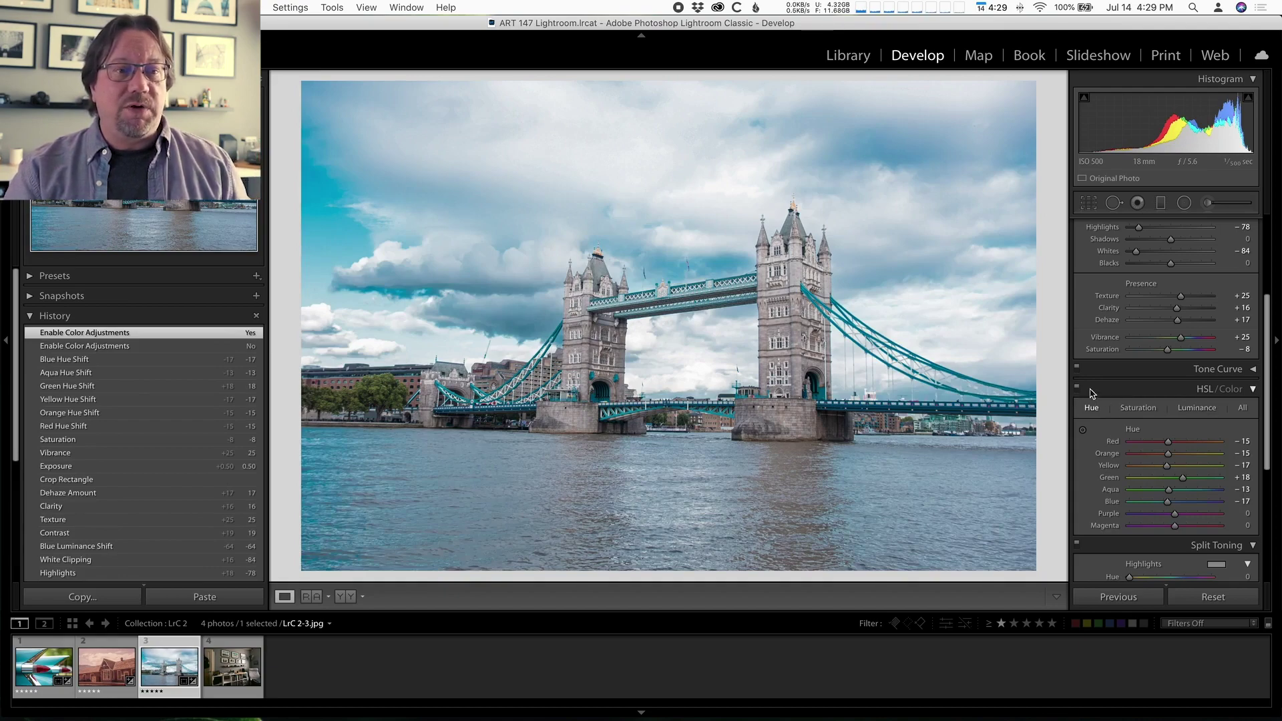
pyautogui.click(1077, 388)
pyautogui.click(1076, 388)
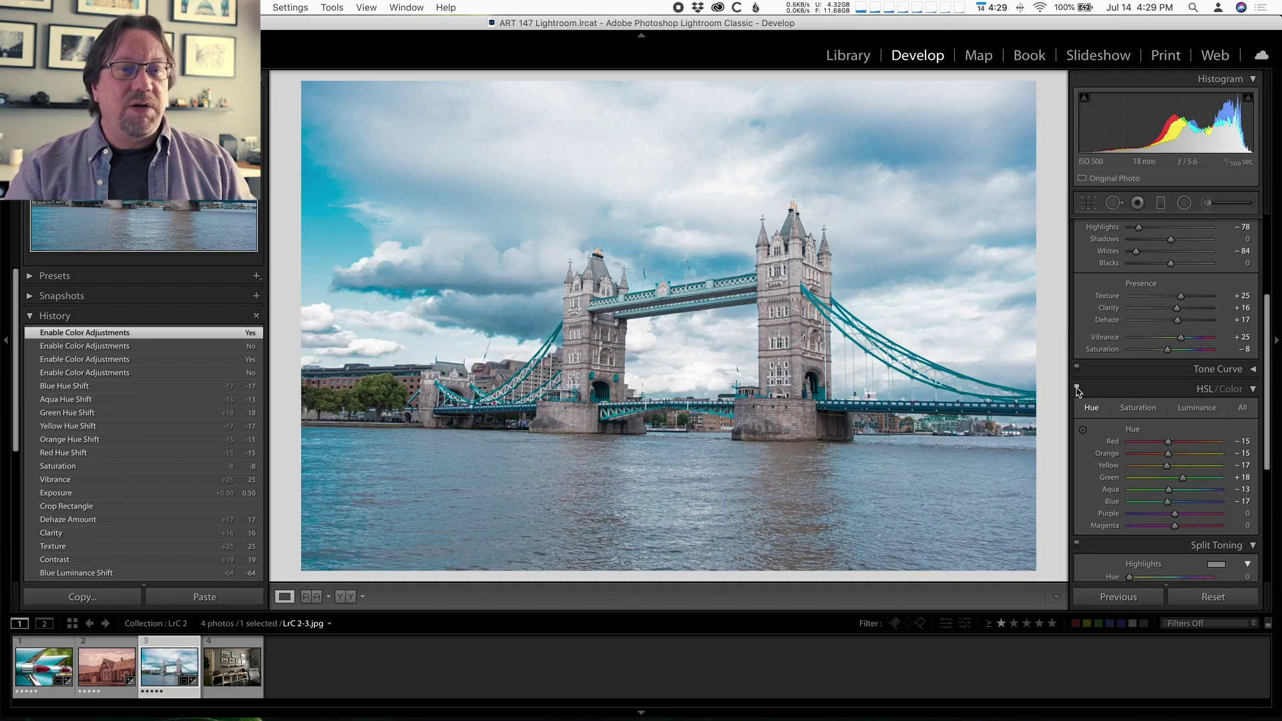
pyautogui.scroll(-2, 1167, 487)
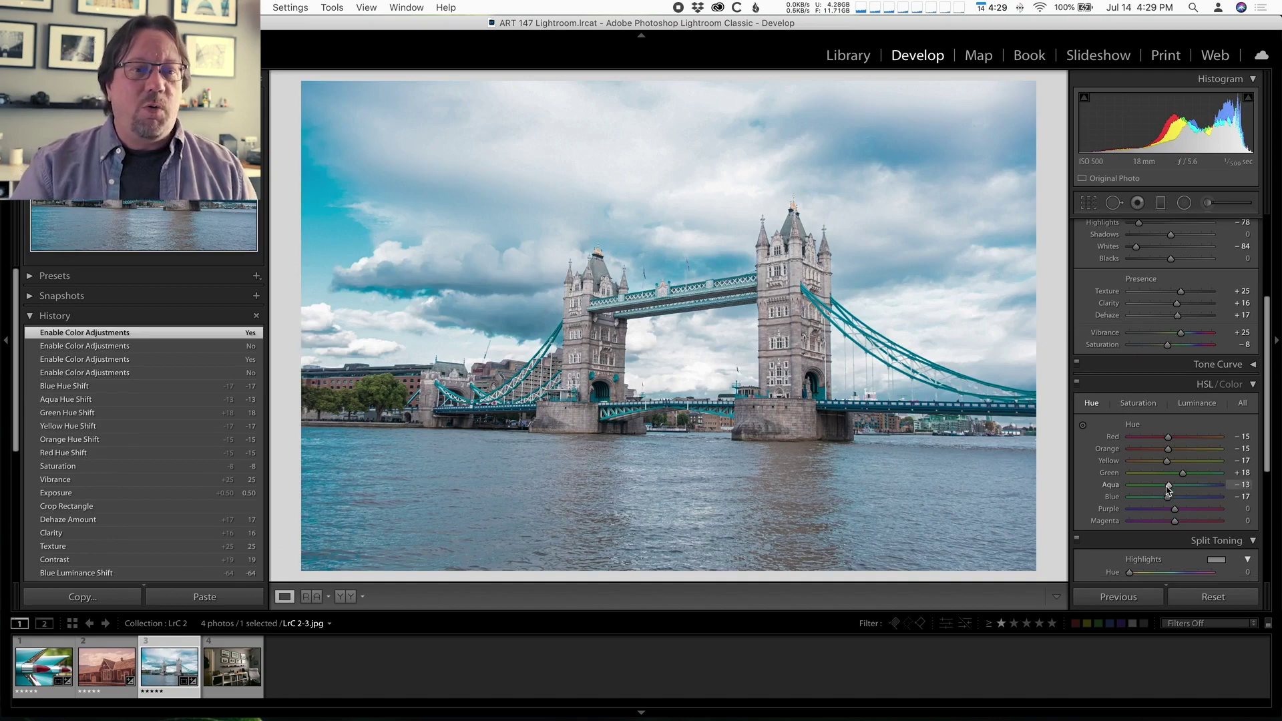
# Step: Scroll the right Develop panel down to reveal the Split Toning panel
pyautogui.scroll(-8, 1167, 488)
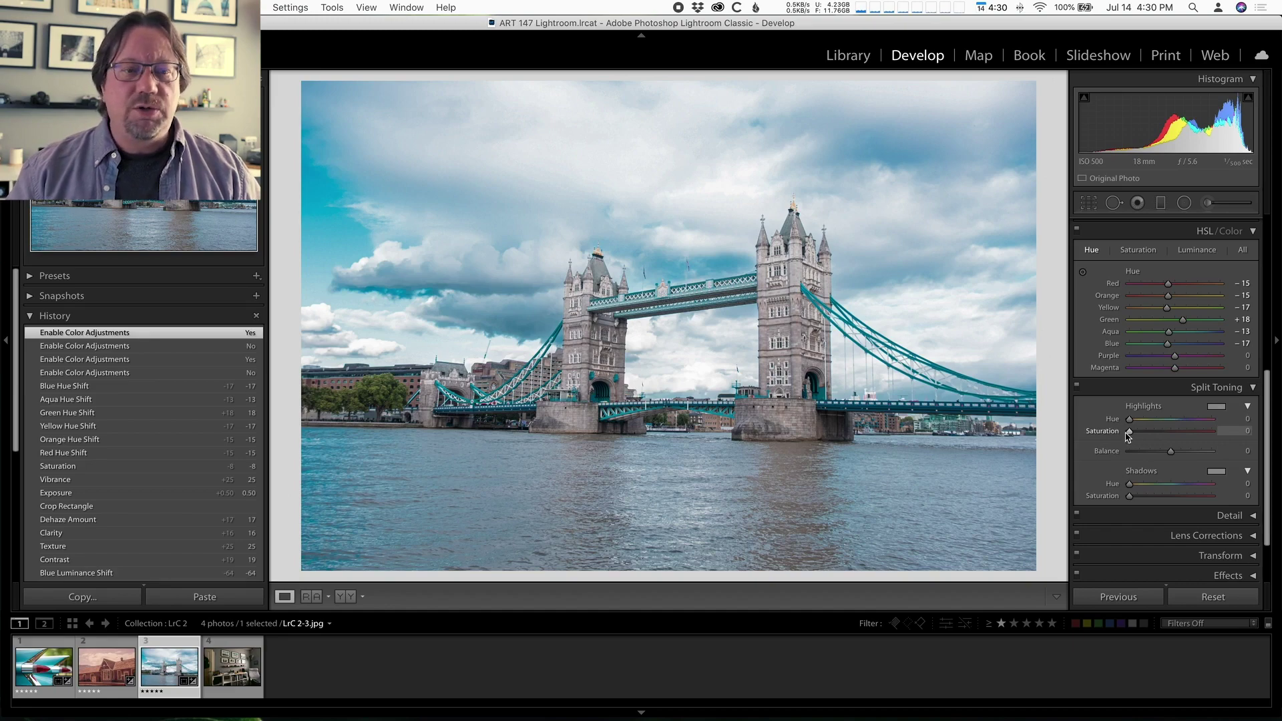
# Step: Set the Split Toning highlights to a warm yellow, Hue 53 and Saturation 25
pyautogui.moveTo(1129, 434)
pyautogui.mouseDown()
pyautogui.moveTo(1169, 437)
pyautogui.moveTo(1126, 432)
pyautogui.mouseUp()
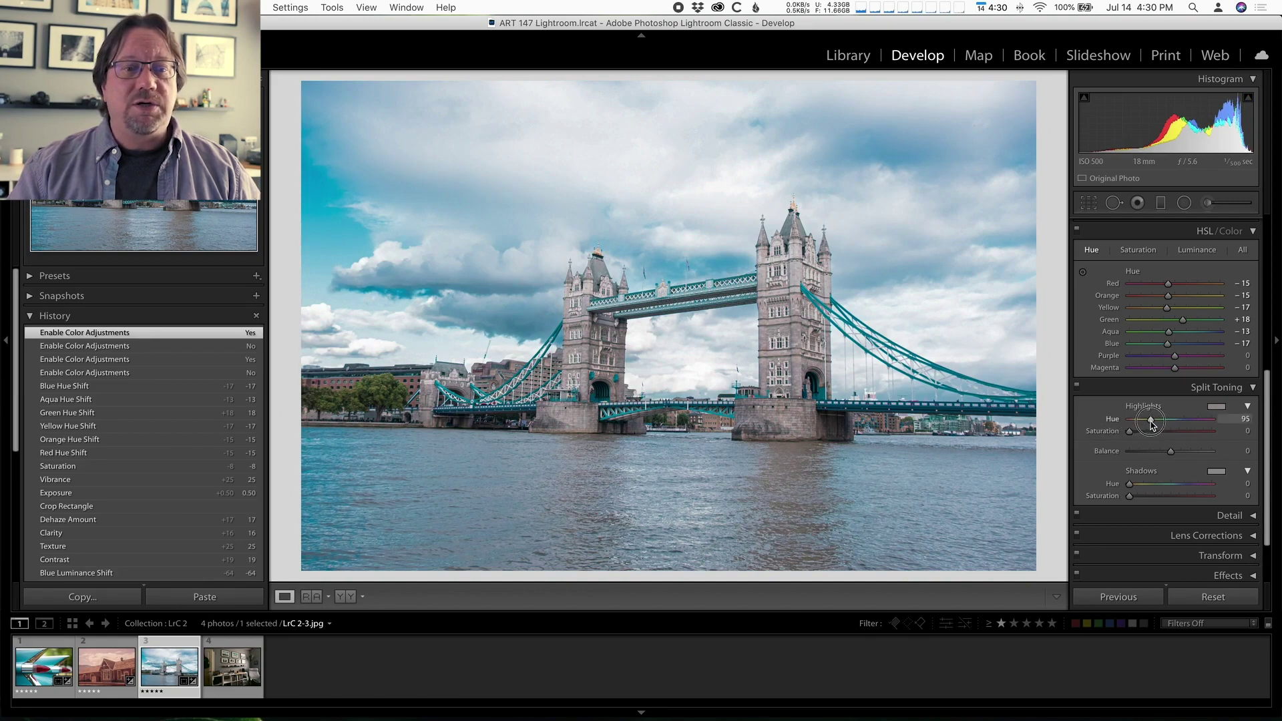
pyautogui.moveTo(1133, 423); pyautogui.dragTo(1153, 437)
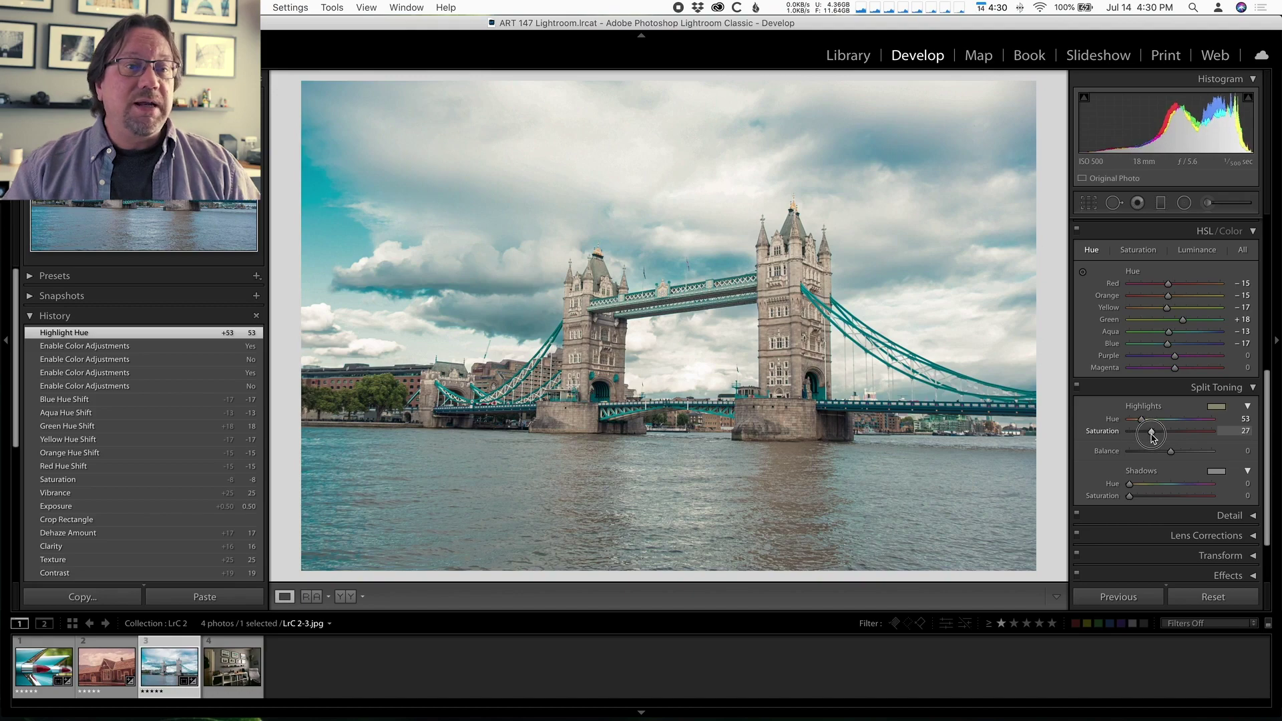
pyautogui.moveTo(1151, 436); pyautogui.dragTo(1151, 437)
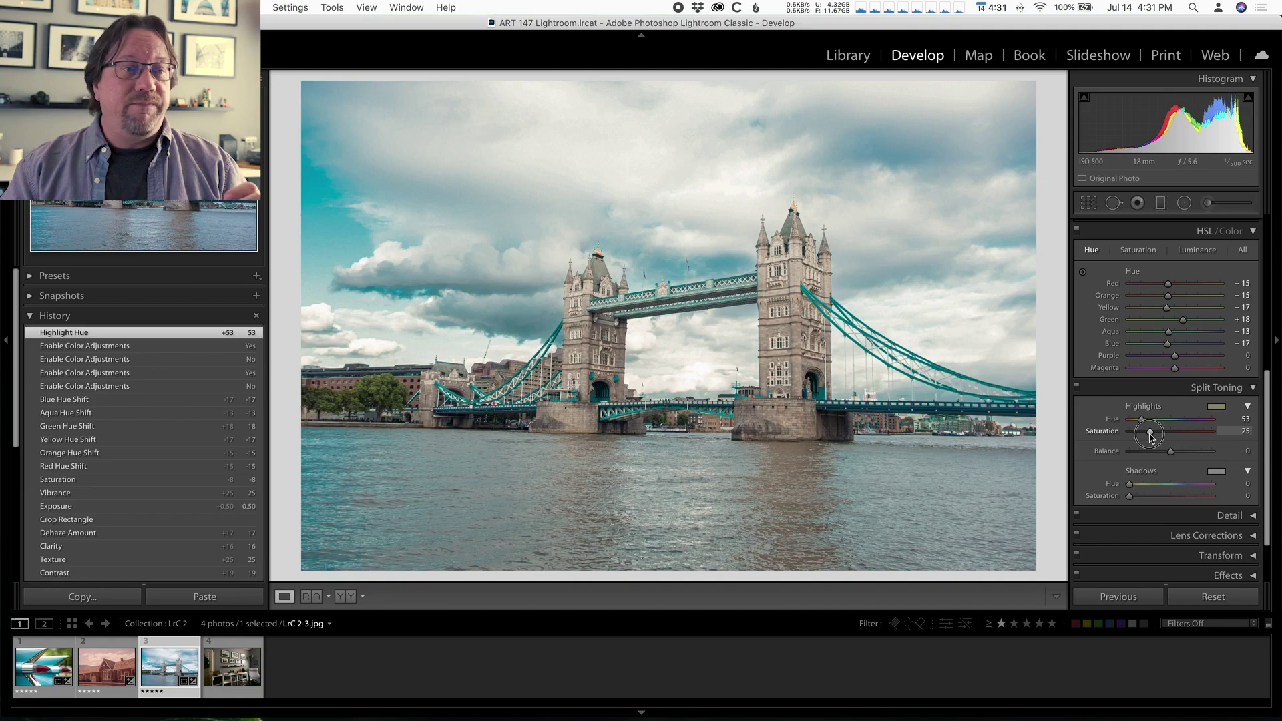
pyautogui.moveTo(1151, 435); pyautogui.dragTo(1151, 436)
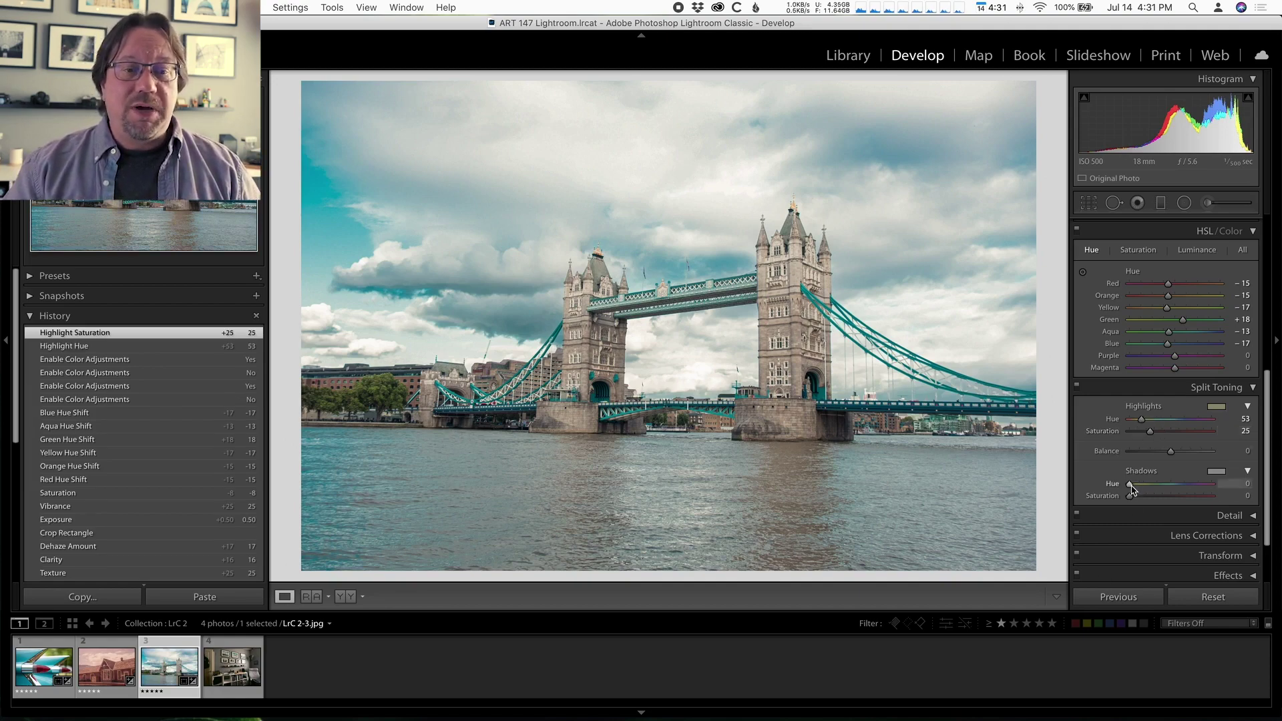
# Step: Set the Split Toning shadows to teal-blue, Hue 207 and Saturation 19
pyautogui.moveTo(1130, 486); pyautogui.dragTo(1179, 487)
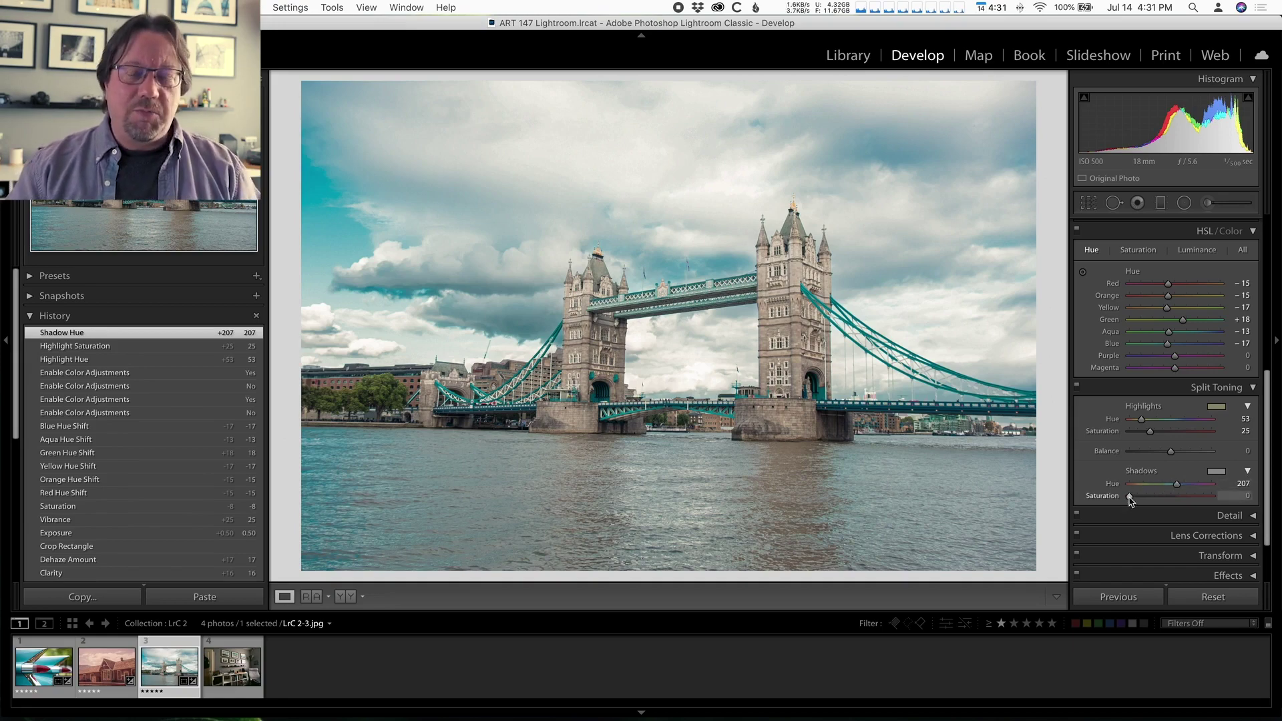
pyautogui.moveTo(1130, 500)
pyautogui.mouseDown()
pyautogui.moveTo(1195, 506)
pyautogui.moveTo(1146, 503)
pyautogui.mouseUp()
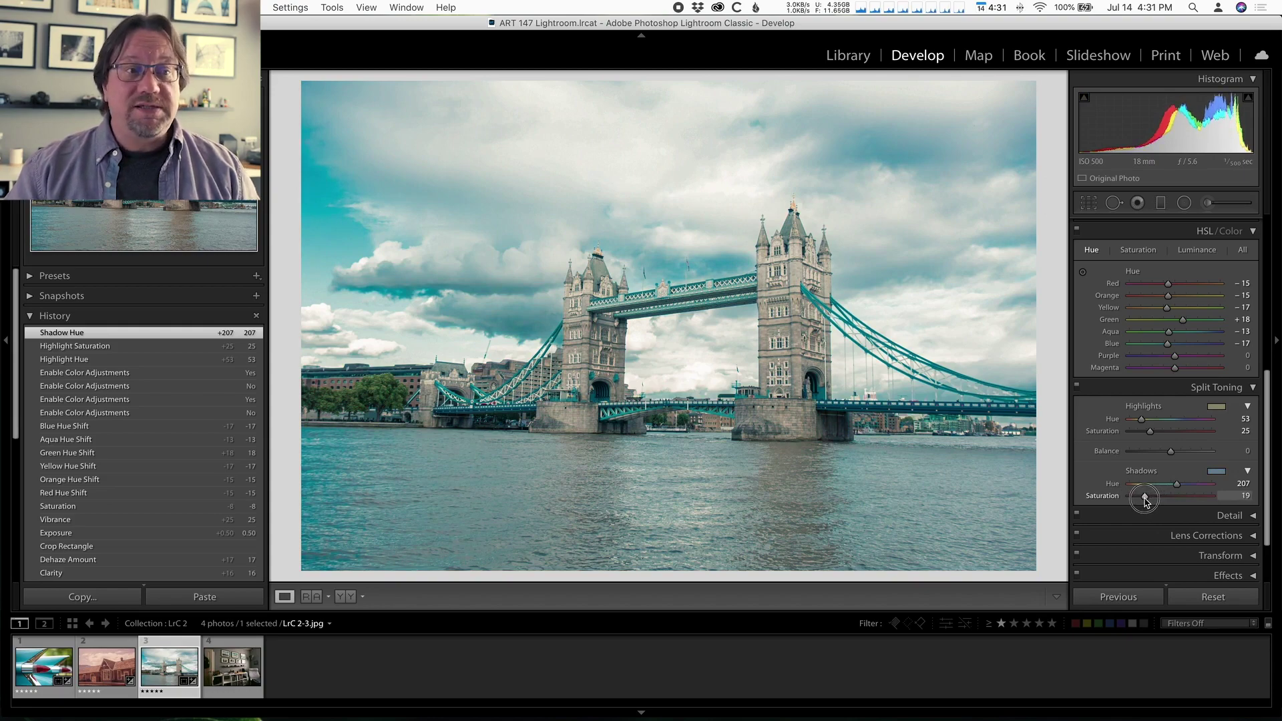
pyautogui.moveTo(1146, 502); pyautogui.dragTo(1146, 501)
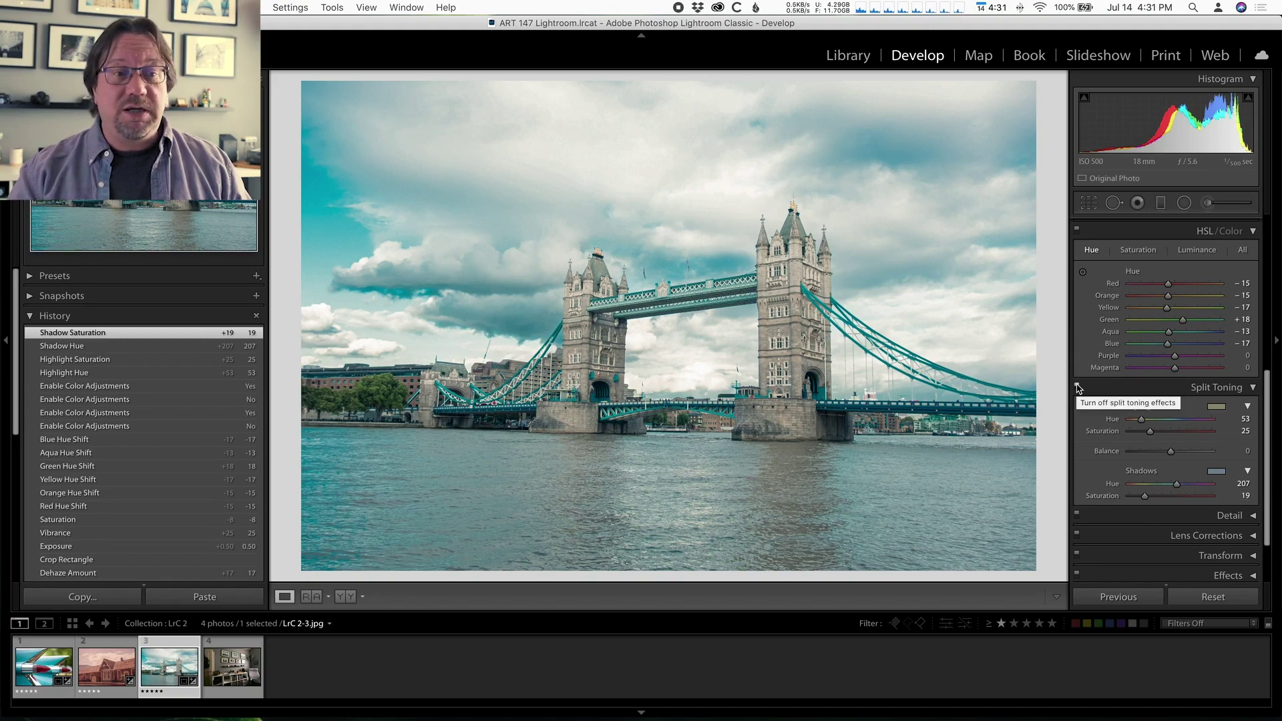
pyautogui.click(1077, 387)
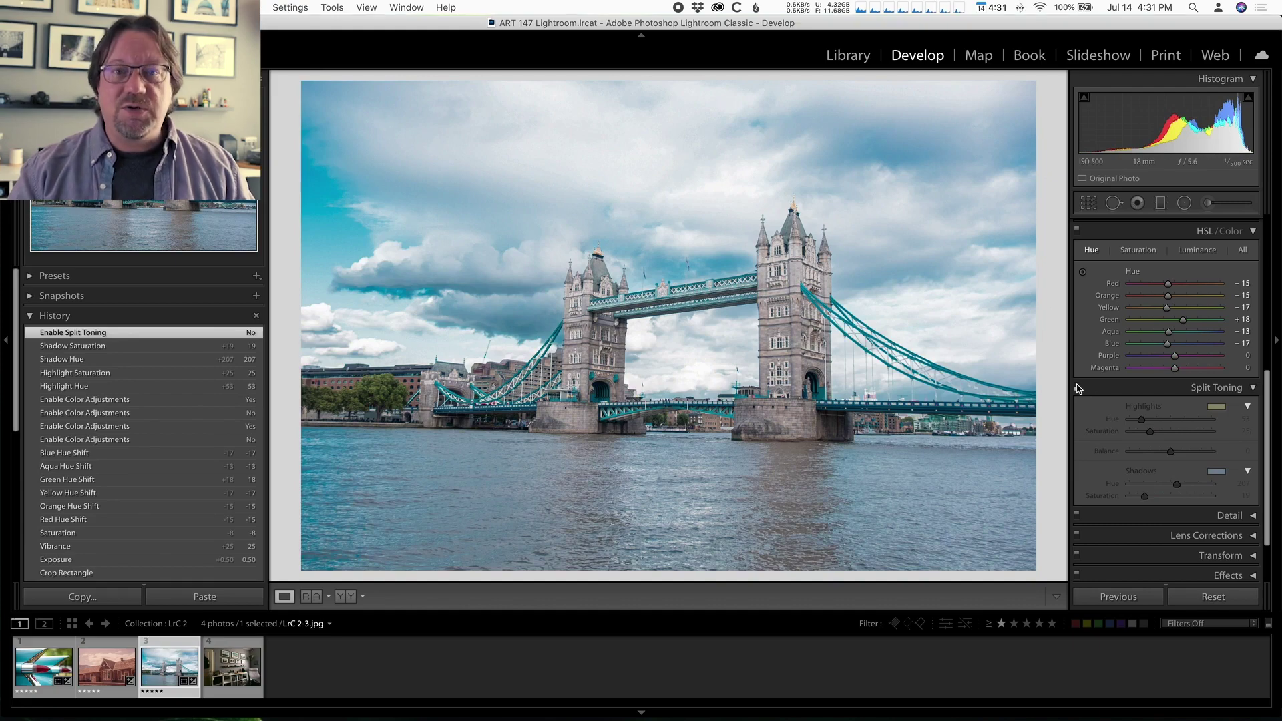
pyautogui.click(1077, 387)
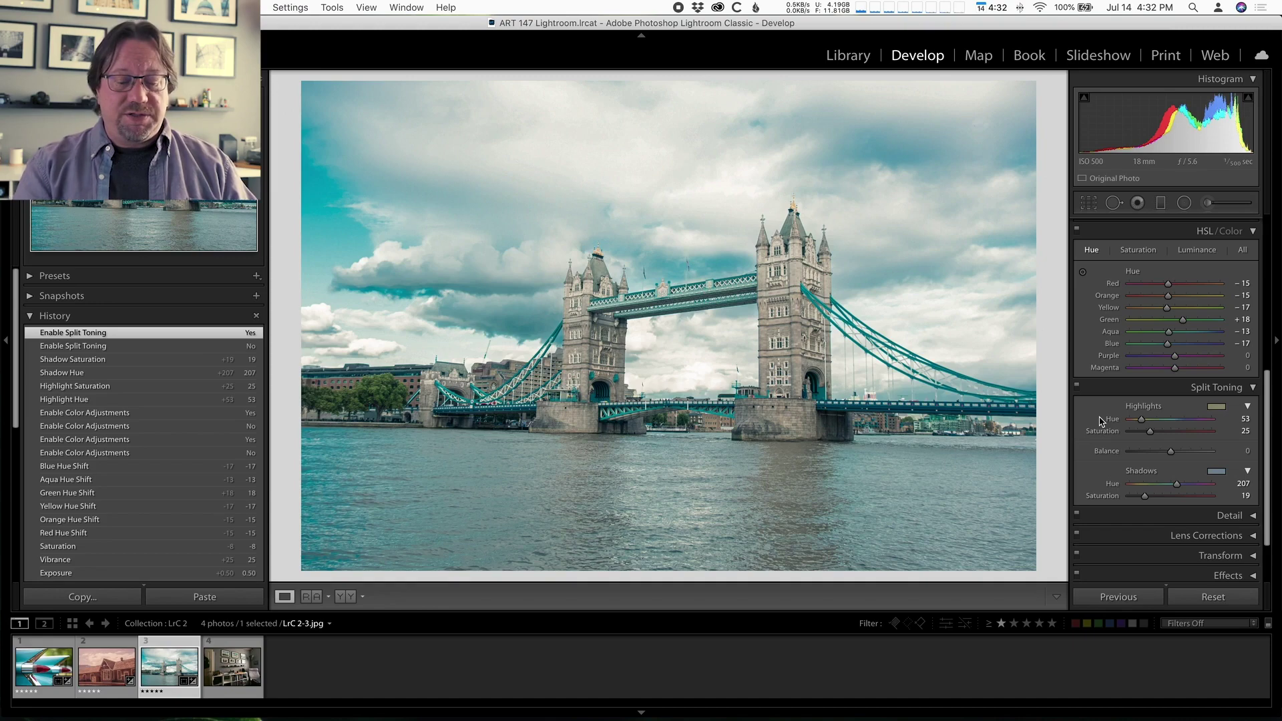
pyautogui.press('\\')
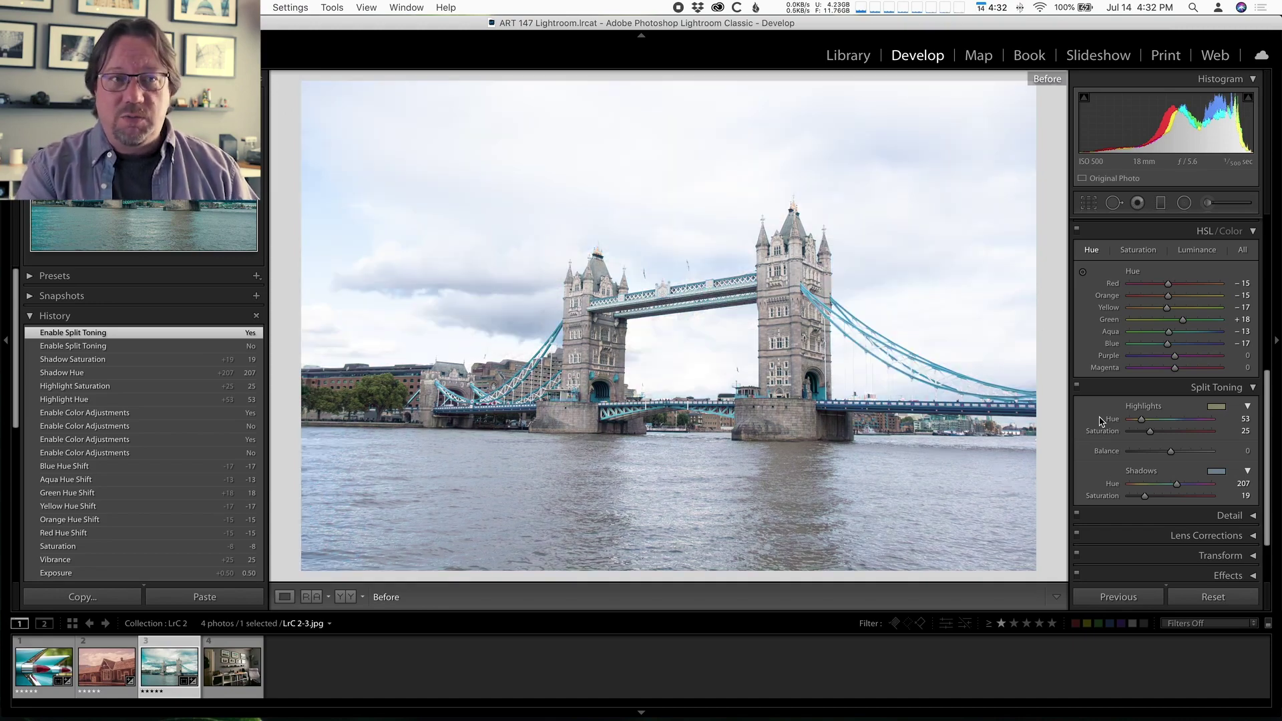
pyautogui.press('\\')
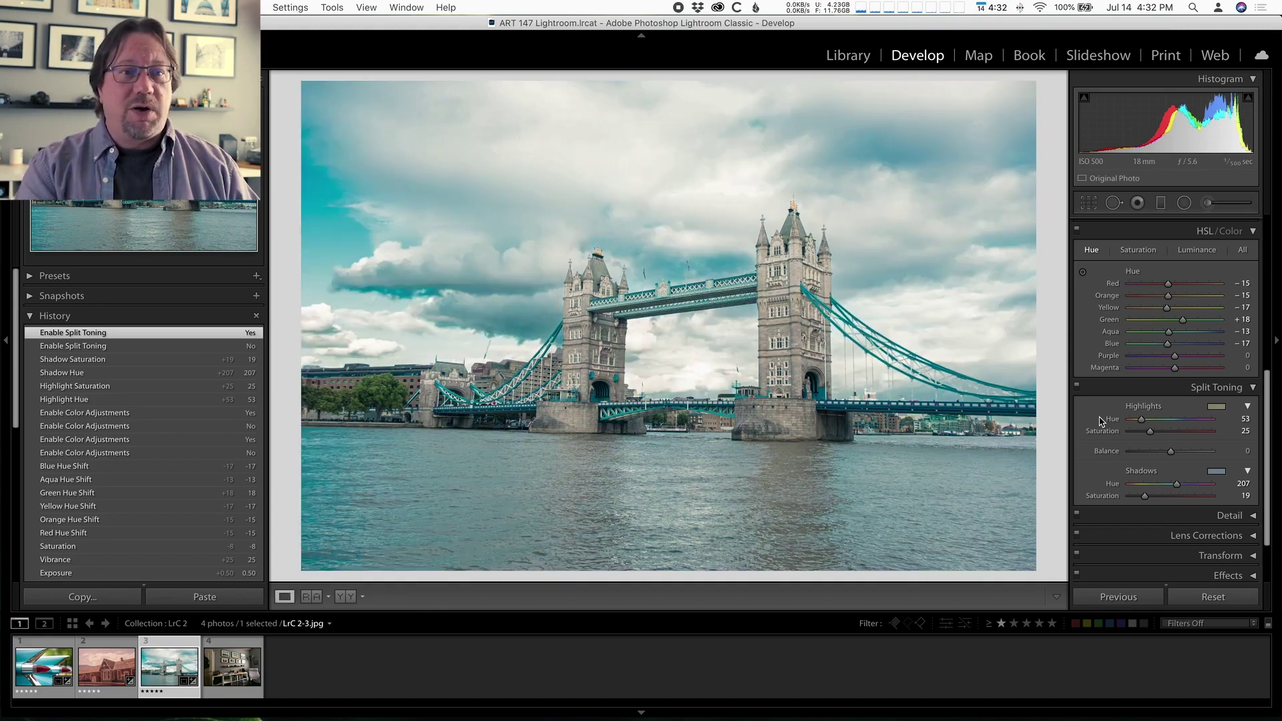